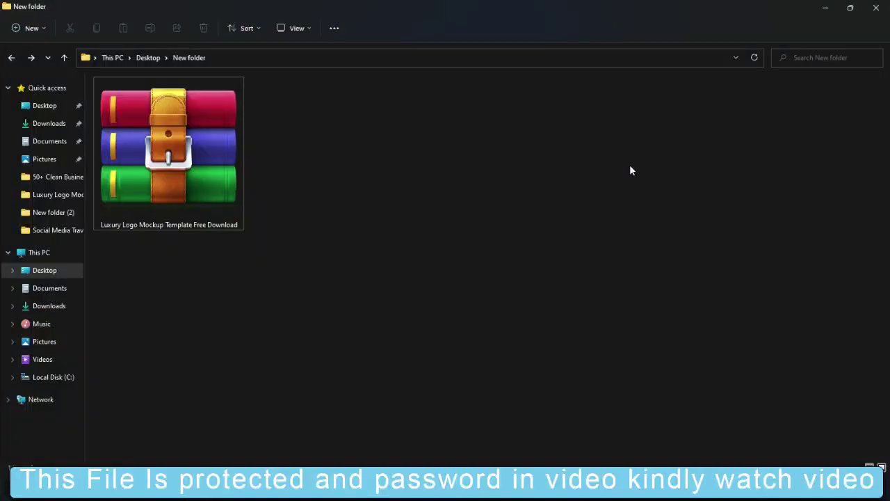
Extract the downloaded RAR archive into its own 'Luxury Logo Mockup Template Free Download' folder
click(178, 130)
right_click(179, 130)
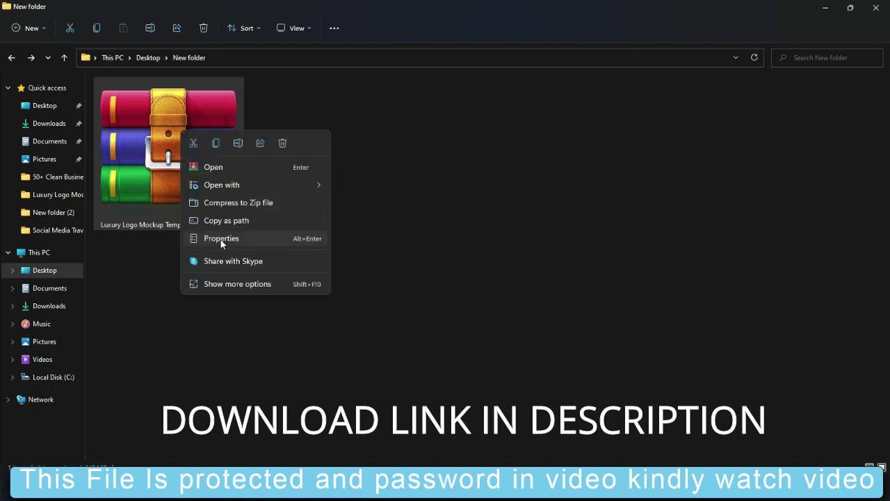
click(229, 283)
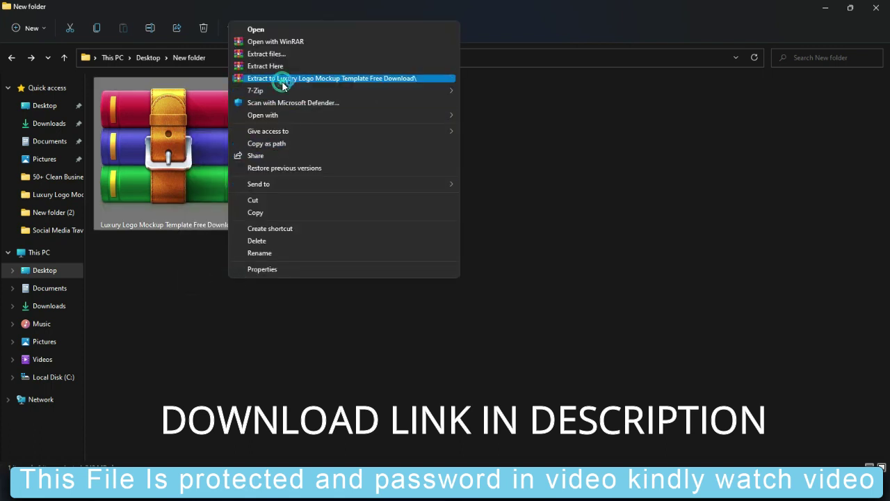
click(283, 80)
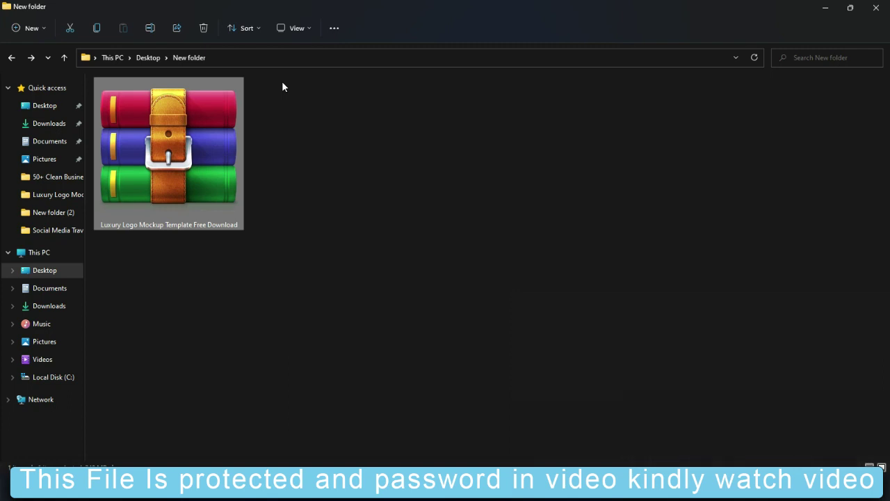
Enter the archive password in WinRAR's prompt and confirm it so extraction completes
right_click(178, 146)
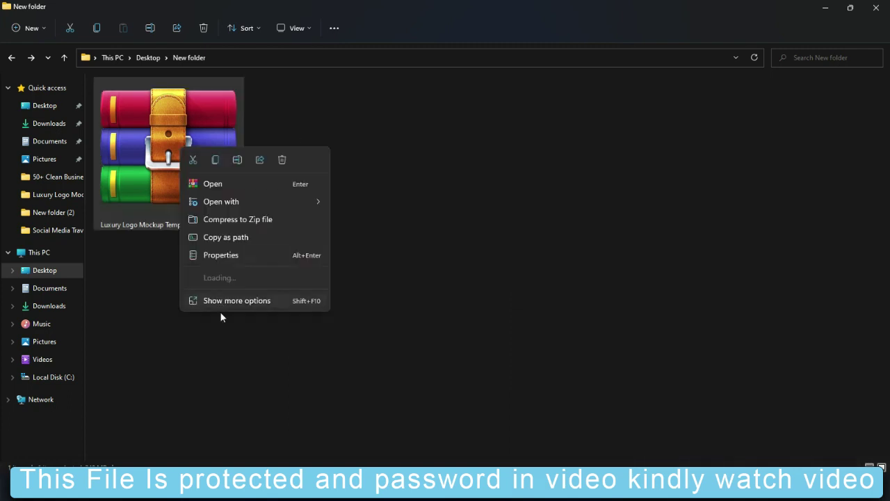
click(482, 333)
click(657, 428)
click(715, 443)
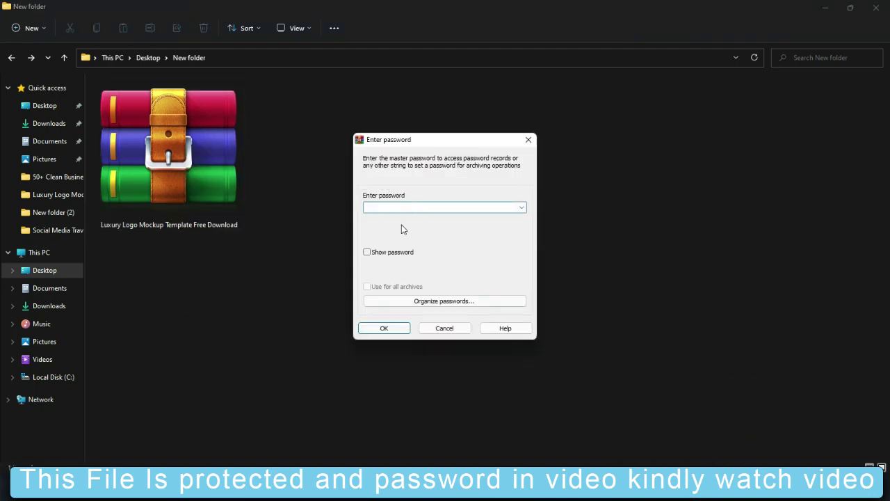
click(382, 336)
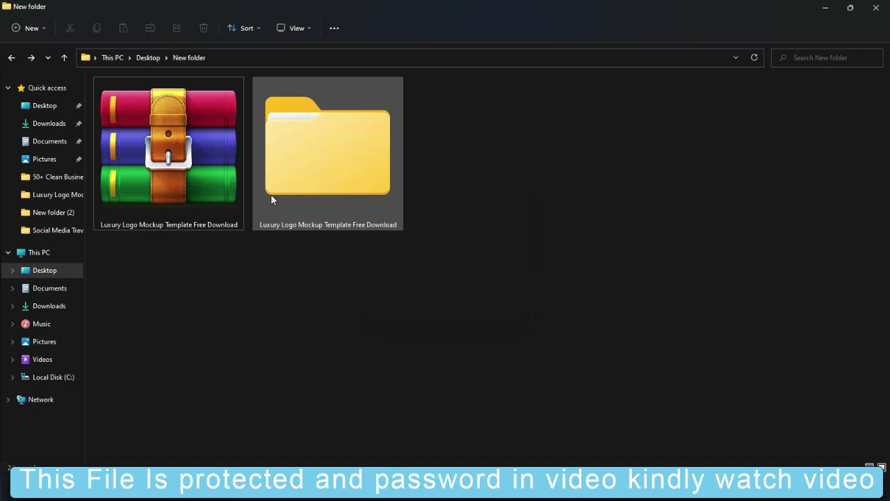
Open the extracted folder and its inner mockup folder, viewing both as large icons
double_click(366, 189)
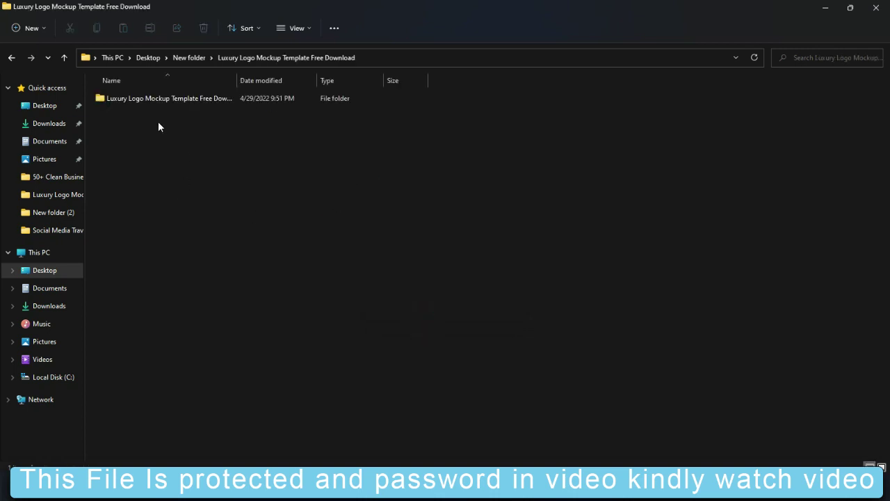
click(294, 29)
click(287, 53)
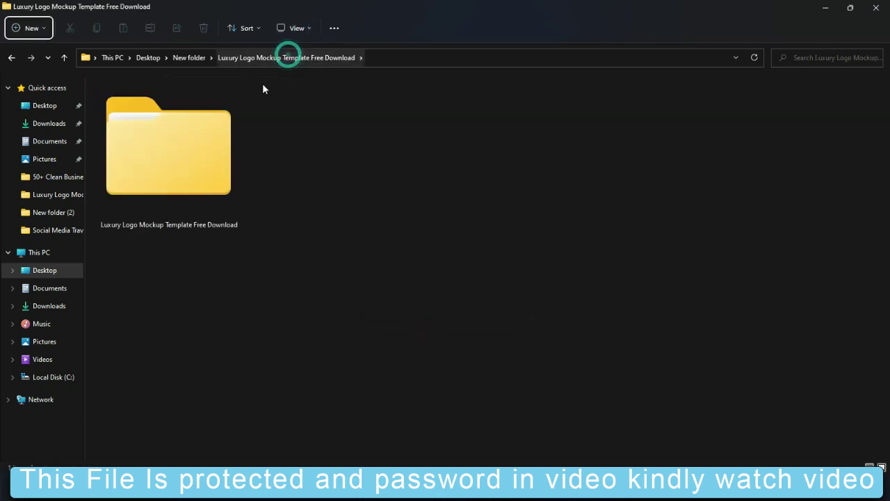
double_click(226, 119)
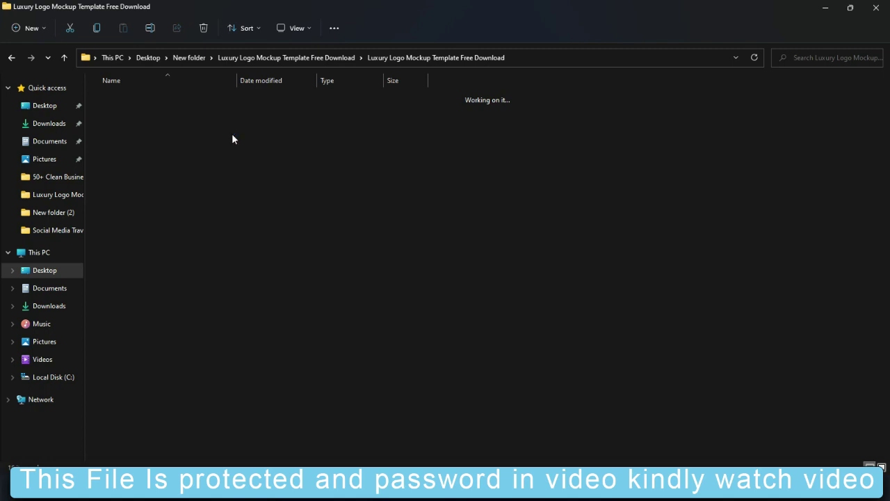
click(290, 26)
click(443, 247)
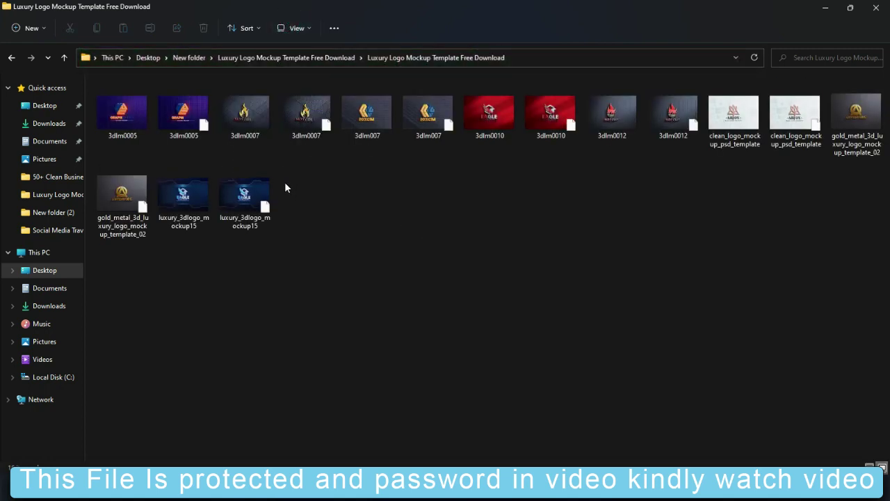
Check the combined properties of all sixteen mockup files, totalling 602 MB
key(ctrl+a)
right_click(257, 200)
click(297, 293)
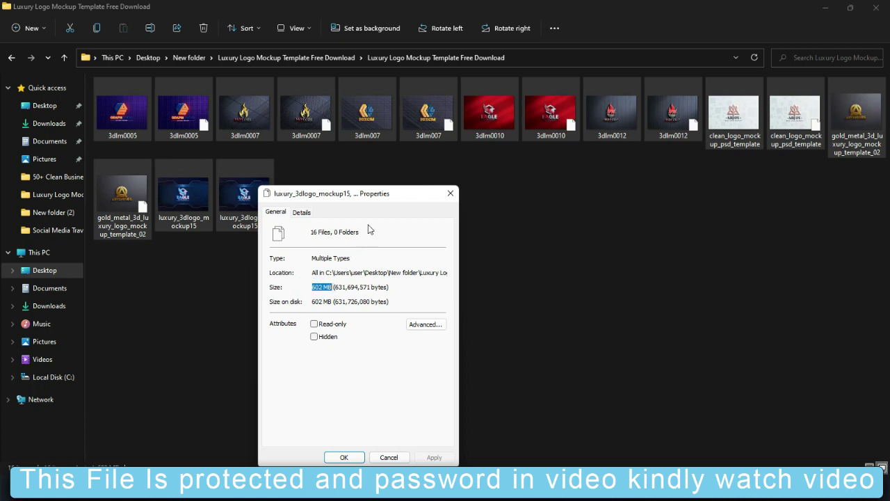
drag(372, 198, 411, 102)
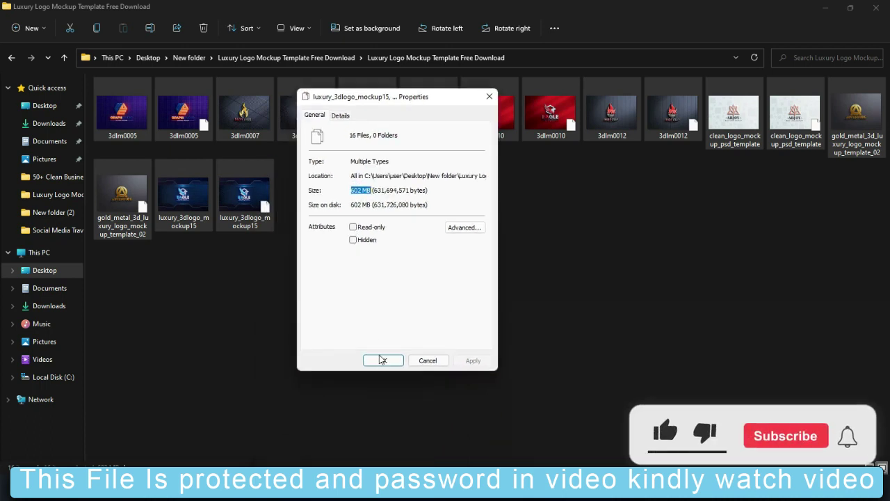
click(380, 360)
Preview the GraphStudio mockup 3dlm0005 in Picasa, zooming in and out, then close it
click(141, 129)
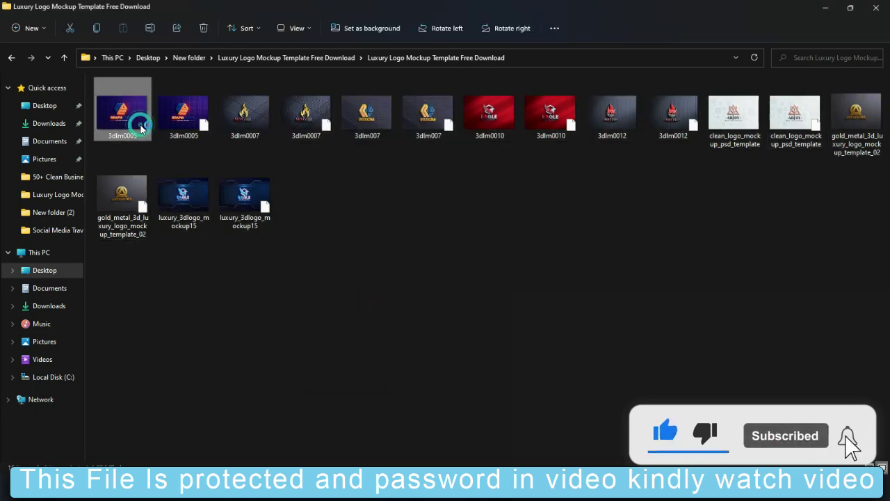
double_click(141, 128)
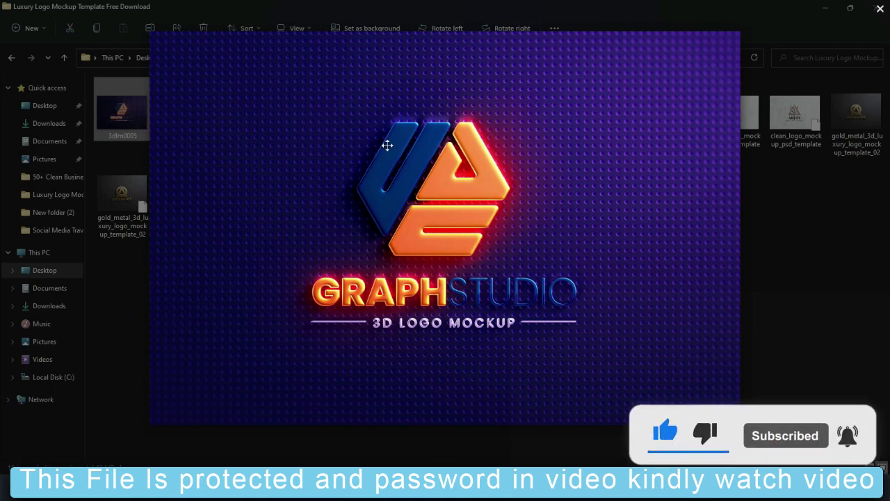
scroll(387, 145, up, 2)
scroll(387, 143, up, 2)
scroll(445, 139, up, 2)
scroll(445, 140, down, 2)
scroll(428, 157, down, 2)
scroll(437, 164, down, 2)
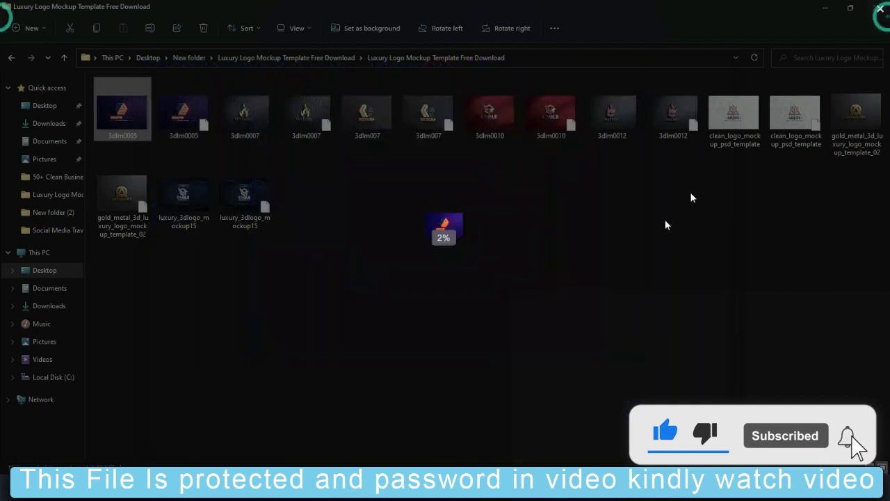
click(876, 8)
Preview the HOT GRILL mockup 3dlm0007 and zoom into it
double_click(245, 121)
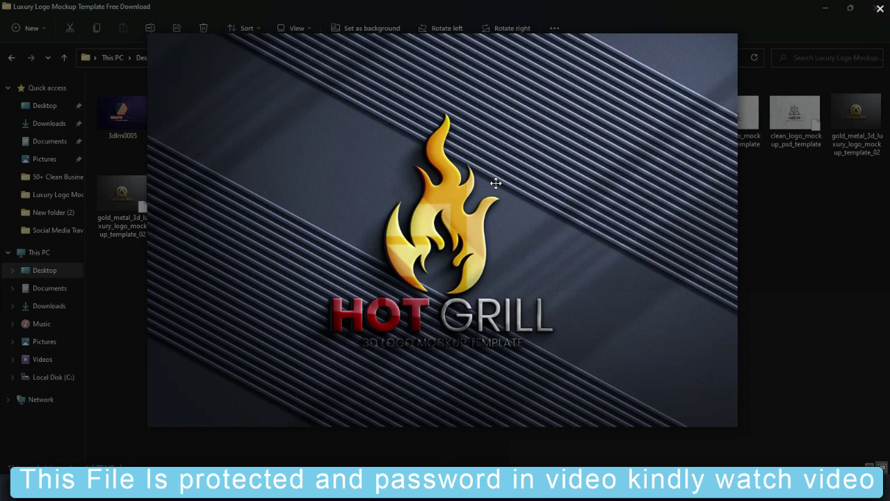
scroll(495, 183, up, 2)
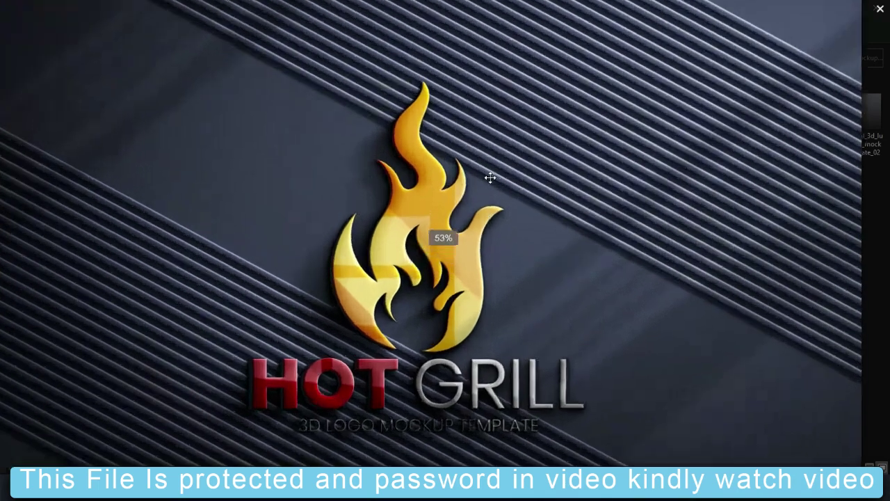
scroll(445, 210, up, 1)
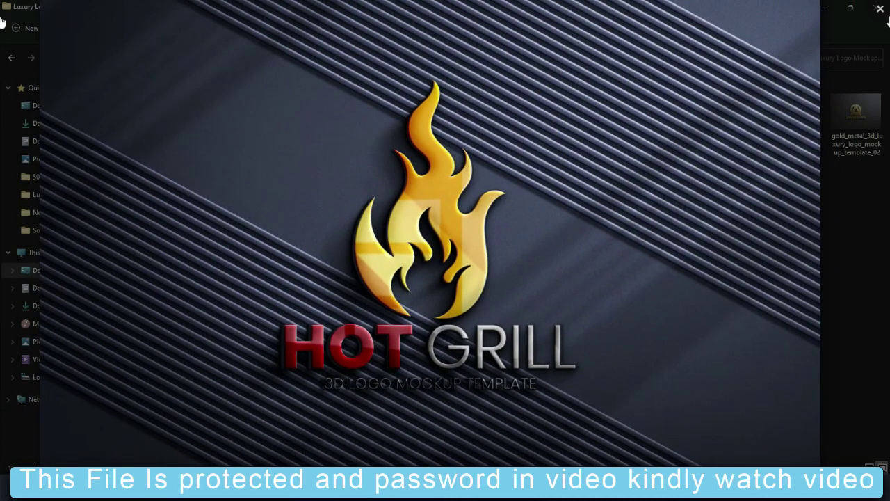
scroll(632, 123, down, 3)
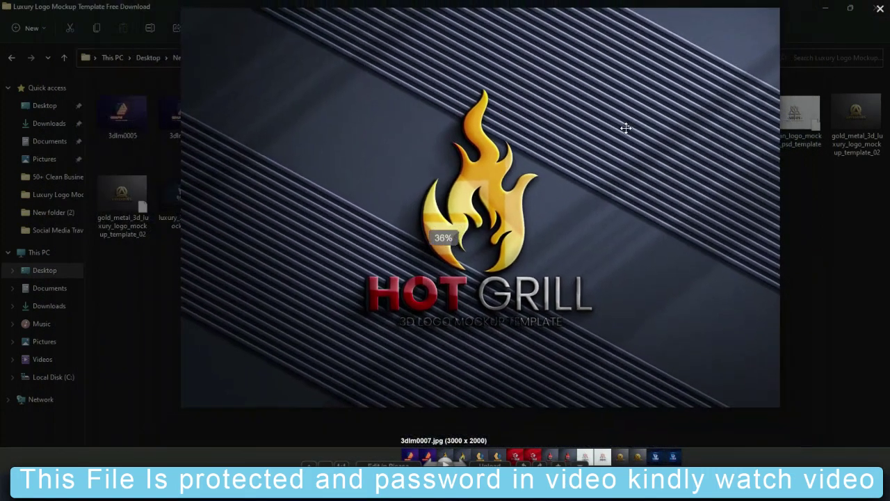
Close HOT GRILL and preview the ROXCIM mockup with zooming before closing it
click(880, 8)
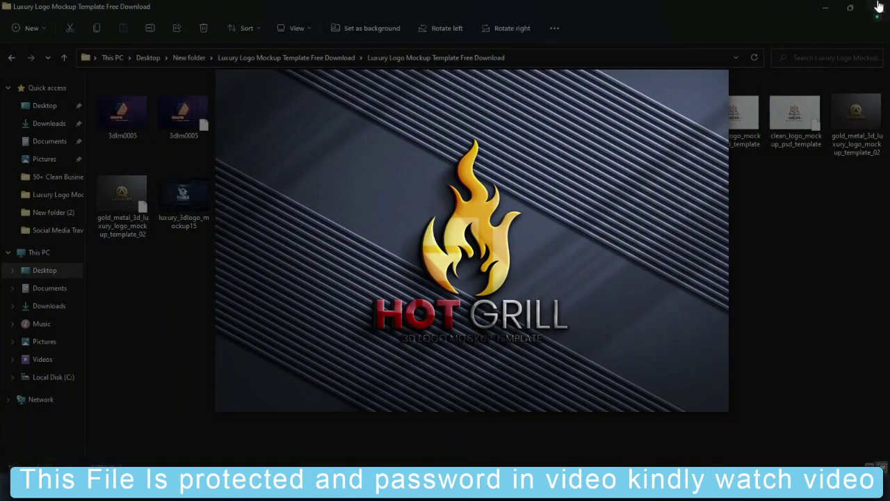
double_click(361, 127)
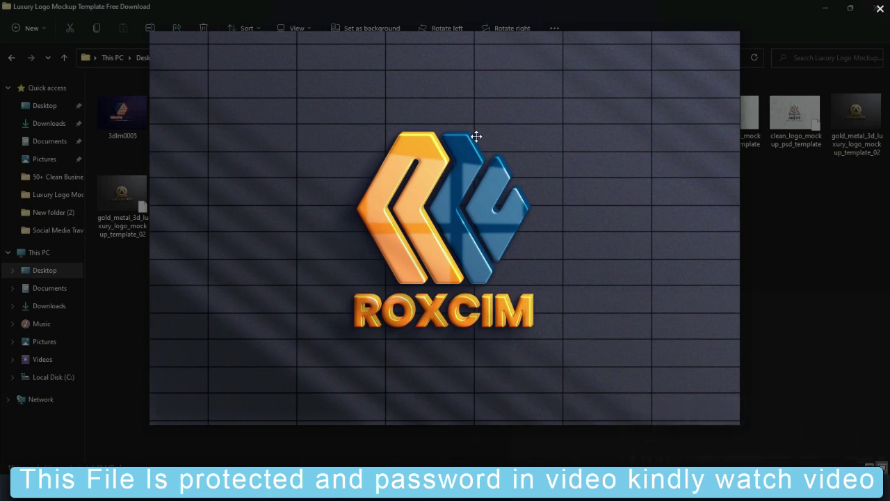
scroll(478, 135, up, 2)
scroll(478, 135, up, 1)
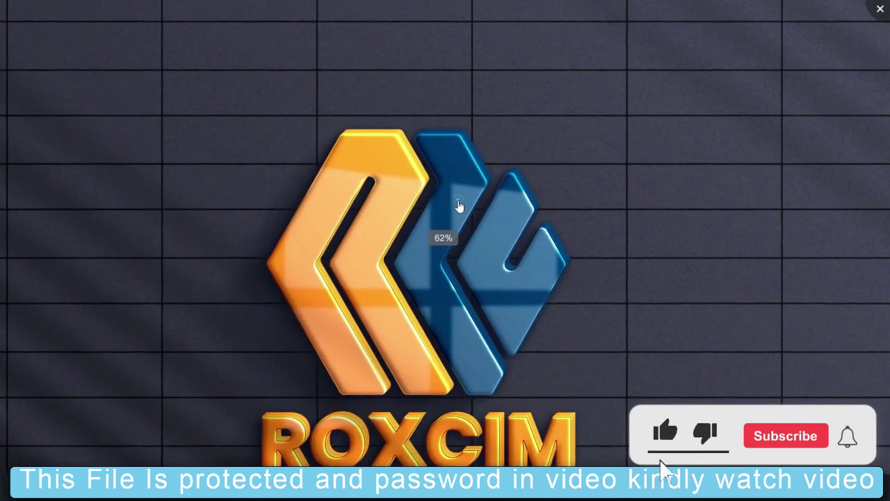
scroll(457, 205, up, 1)
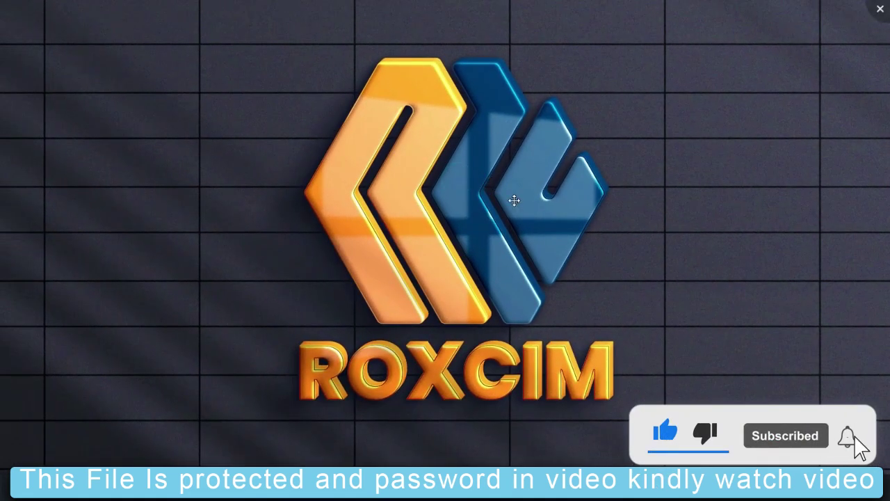
scroll(494, 185, down, 2)
key(Escape)
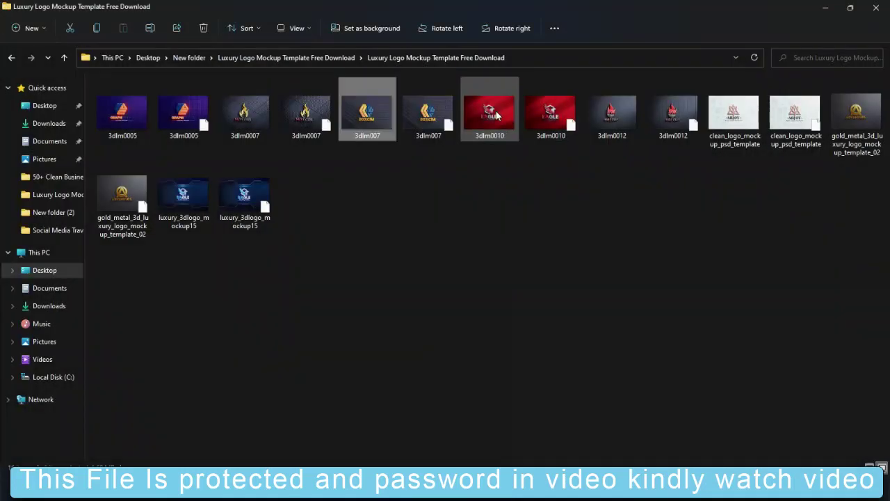
Preview the red EAGLE mockup 3dlm0010 with zooming, then close Picasa Photo Viewer
double_click(496, 115)
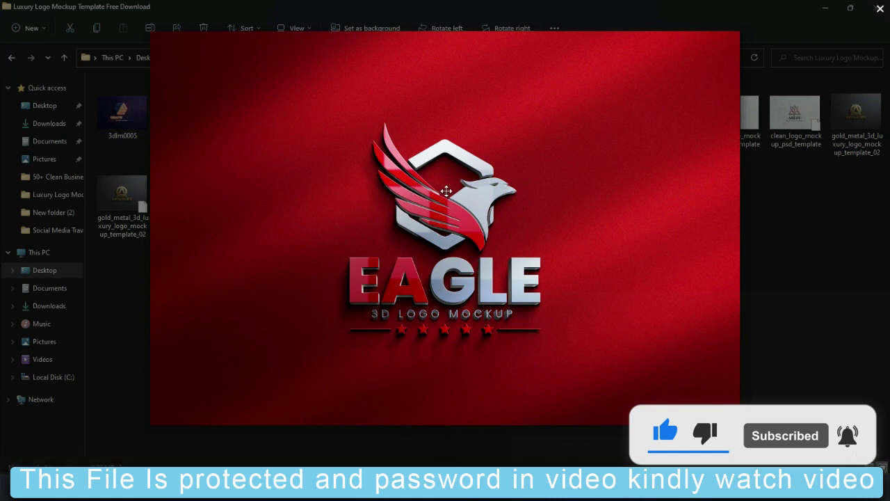
scroll(446, 191, up, 5)
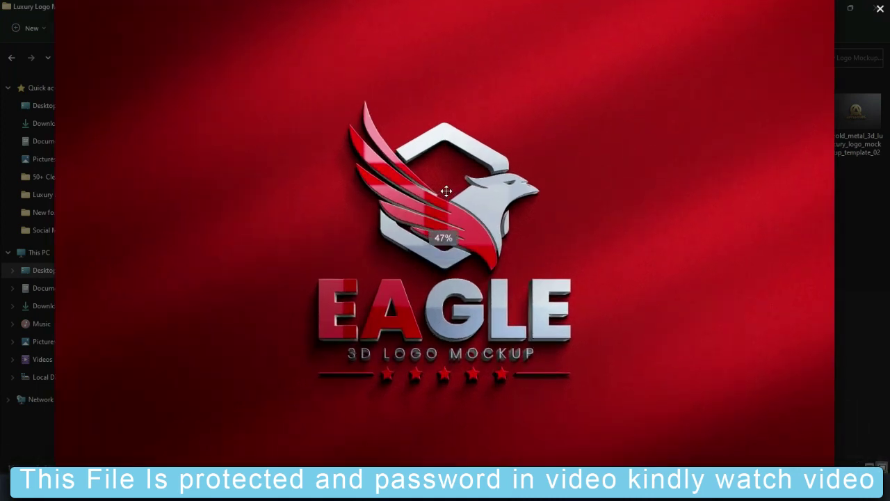
scroll(446, 191, up, 2)
scroll(446, 191, up, 3)
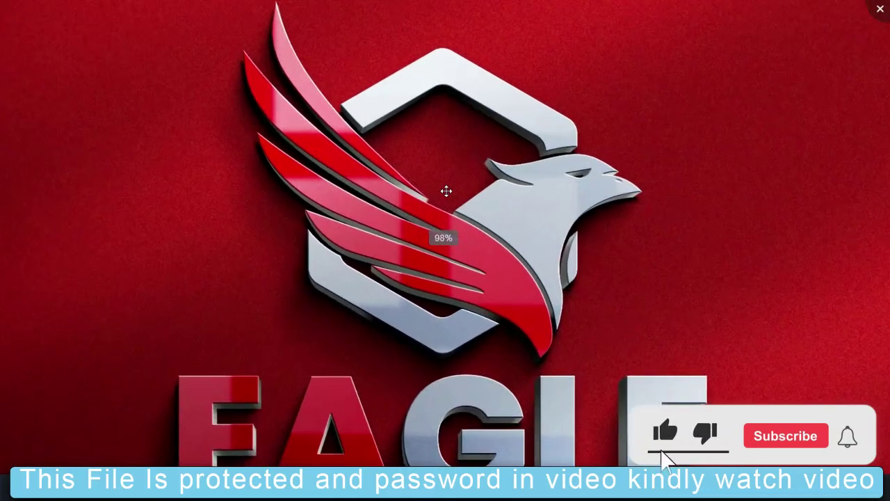
scroll(446, 191, down, 3)
scroll(446, 191, down, 2)
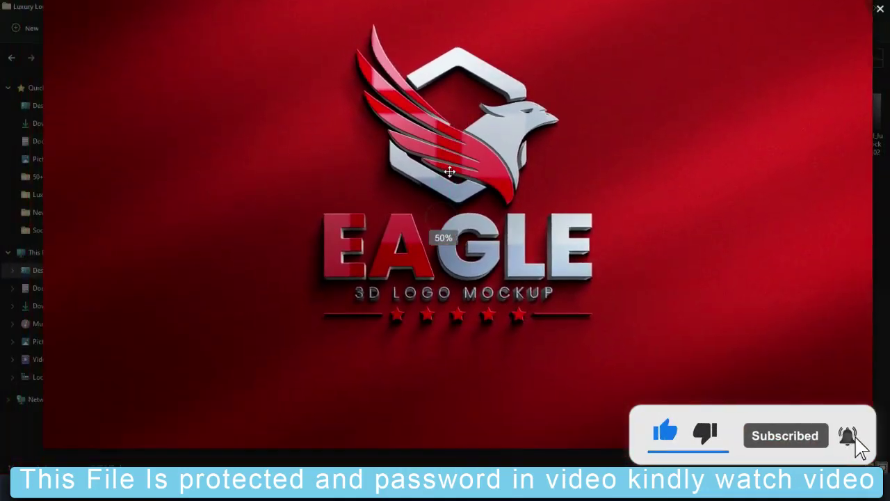
scroll(467, 244, down, 3)
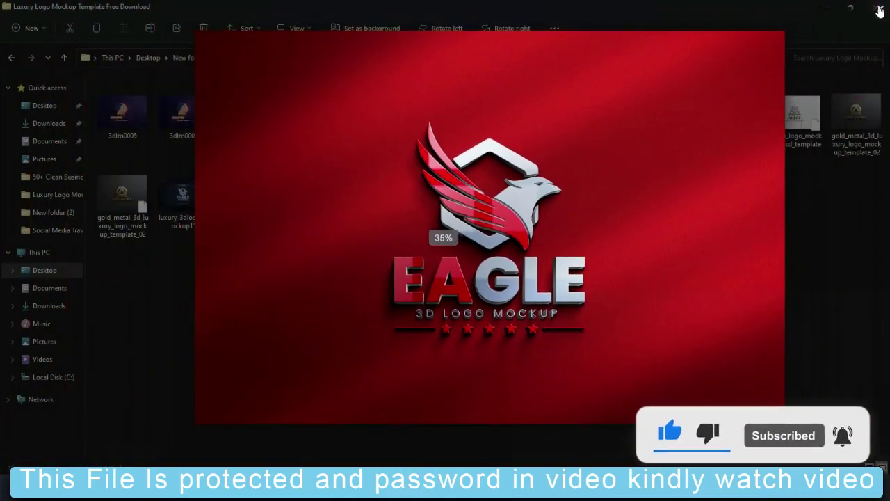
click(877, 17)
click(599, 118)
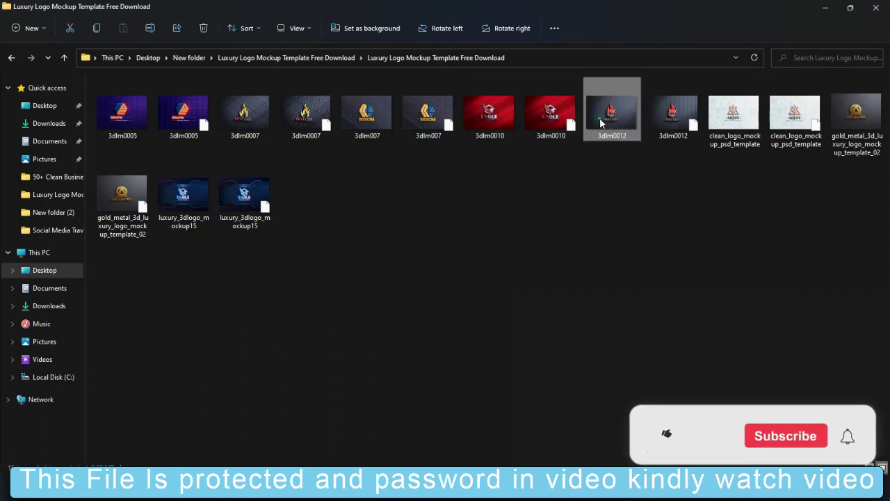
double_click(601, 123)
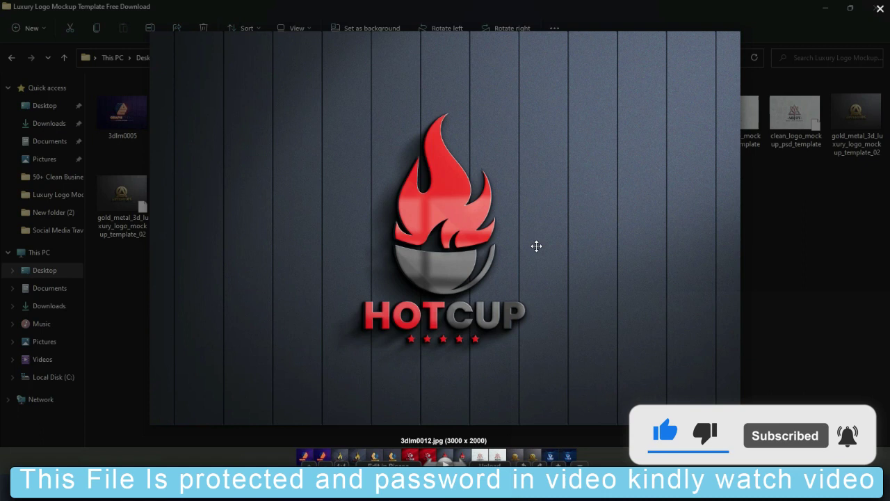
scroll(537, 245, up, 2)
scroll(542, 221, up, 1)
scroll(482, 233, up, 1)
scroll(459, 234, up, 1)
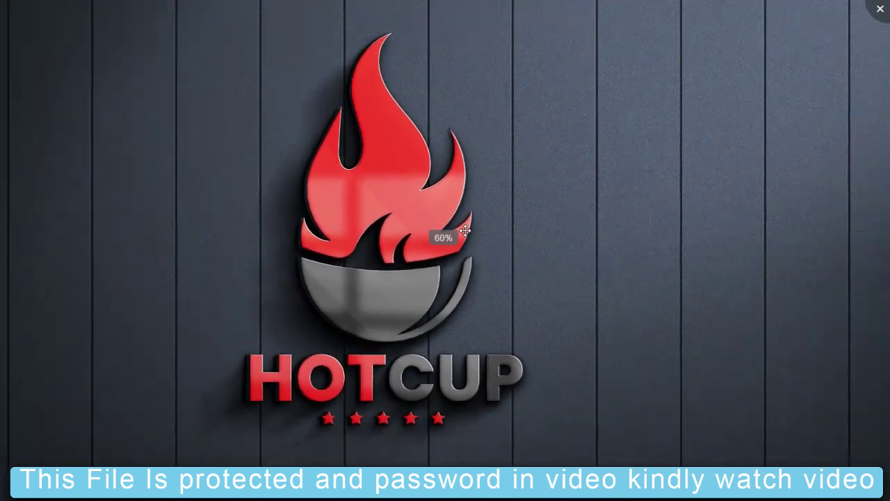
scroll(465, 230, down, 3)
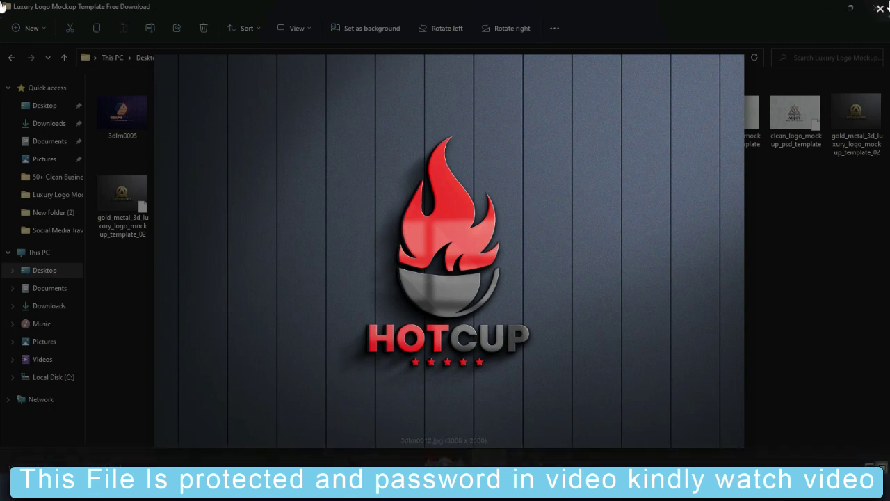
key(Escape)
double_click(740, 129)
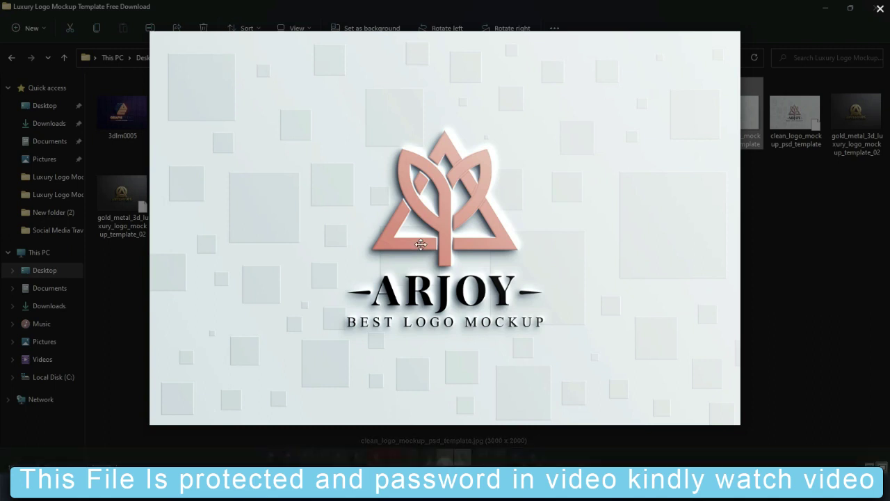
scroll(421, 244, up, 2)
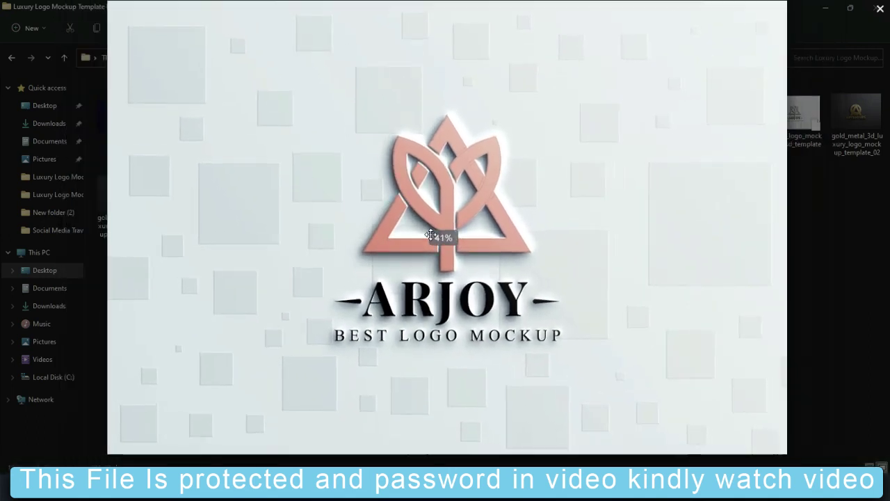
key(Escape)
double_click(849, 119)
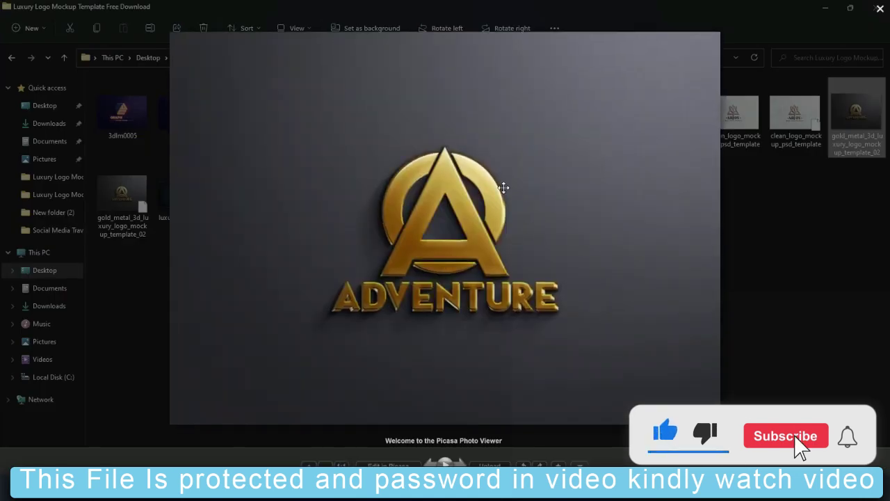
scroll(440, 237, up, 2)
scroll(437, 242, up, 2)
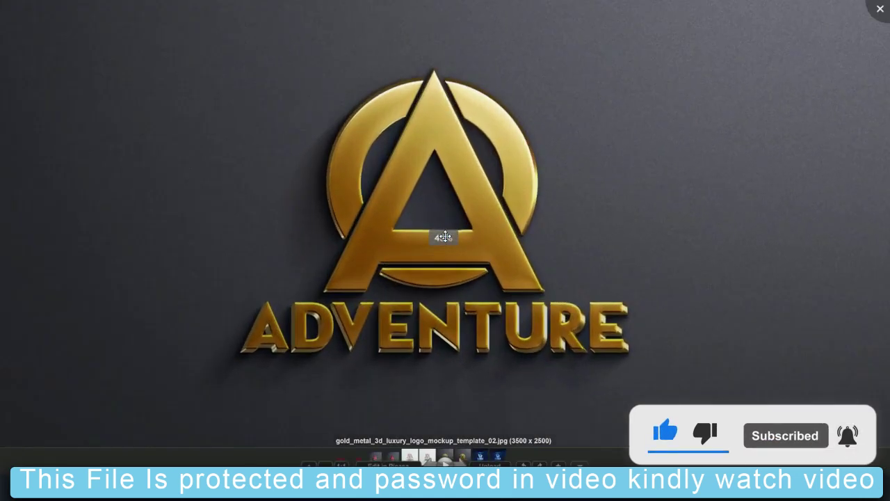
scroll(445, 236, down, 2)
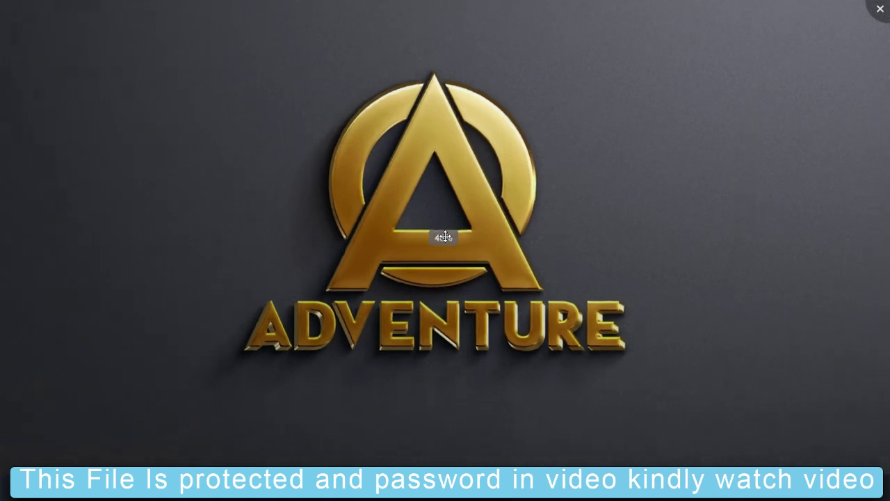
scroll(445, 236, down, 1)
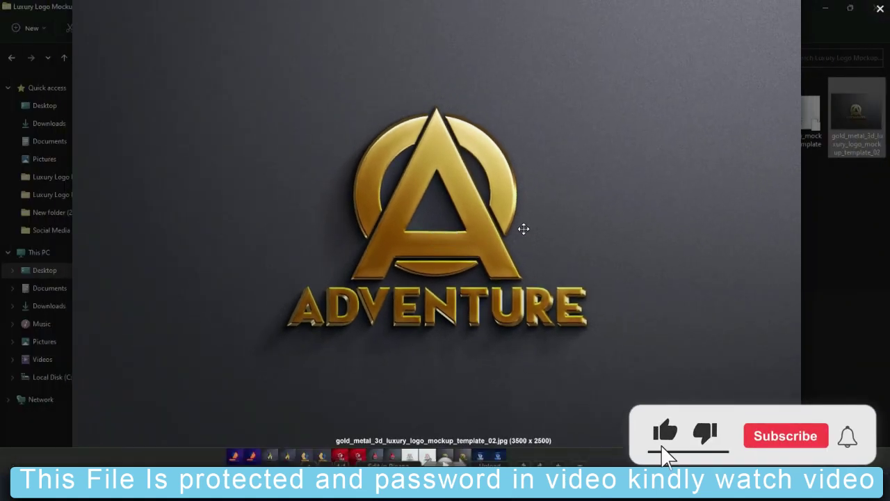
scroll(522, 229, down, 2)
click(880, 8)
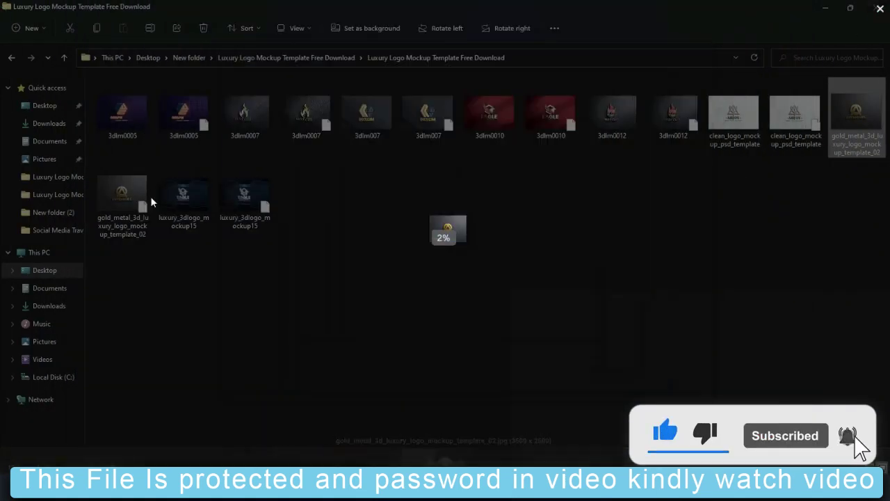
double_click(176, 195)
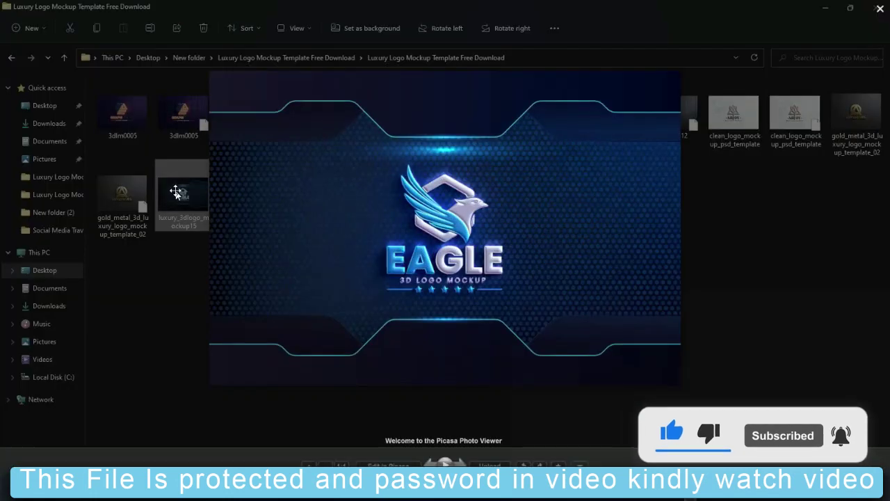
scroll(175, 191, up, 1)
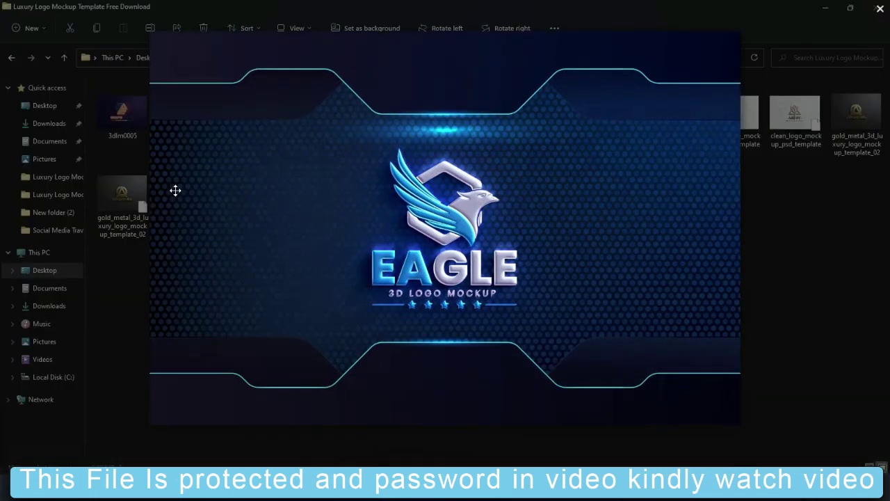
click(879, 9)
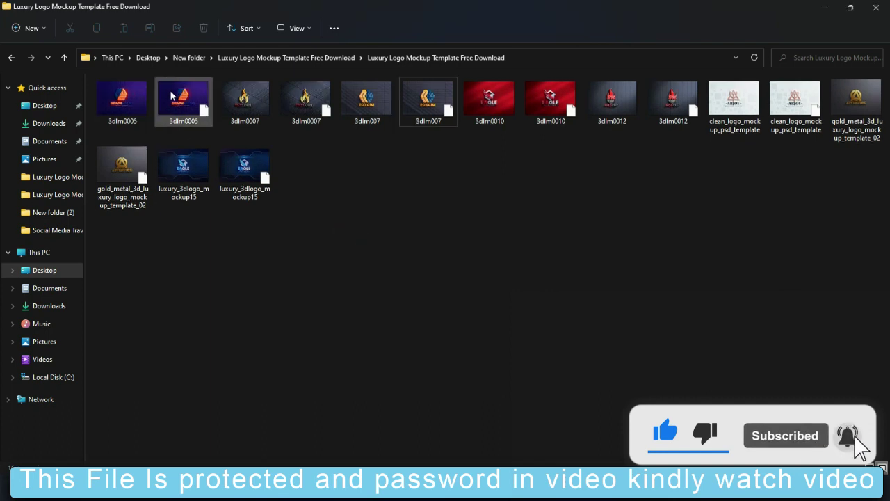
Open 3dlm0005.psd and edit its 'Place your logo here' smart object, IntentFX.psb
click(182, 117)
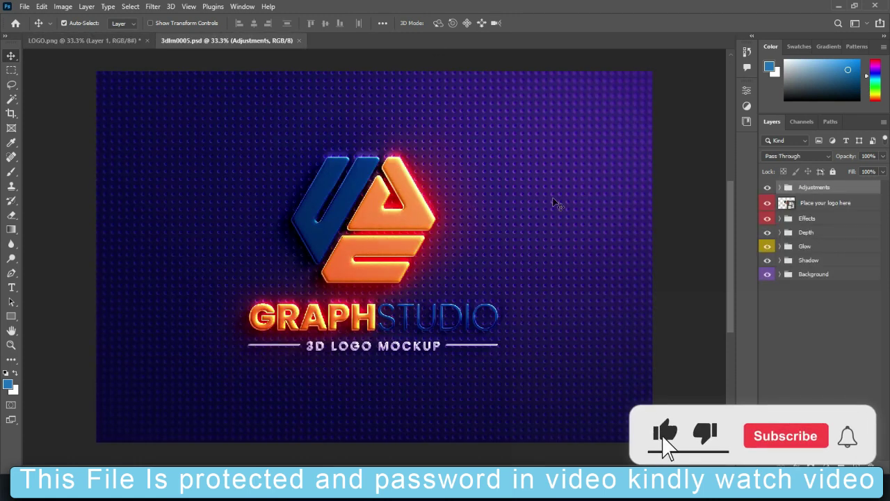
click(793, 206)
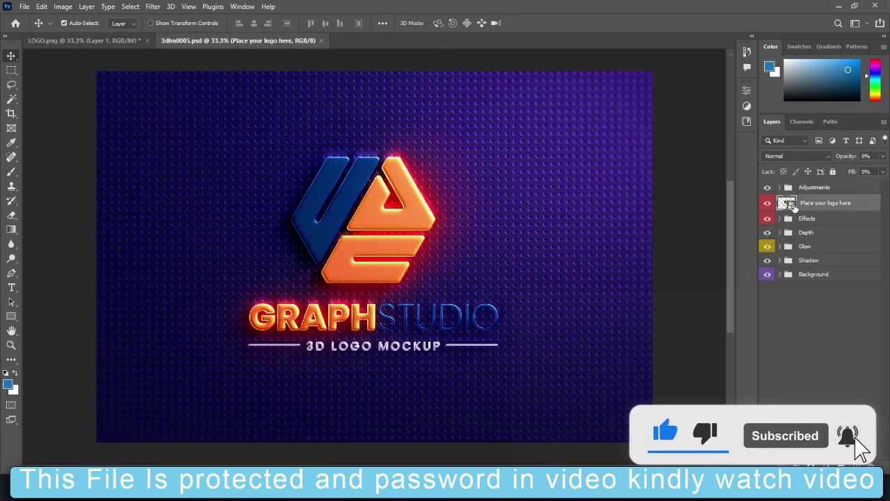
double_click(793, 207)
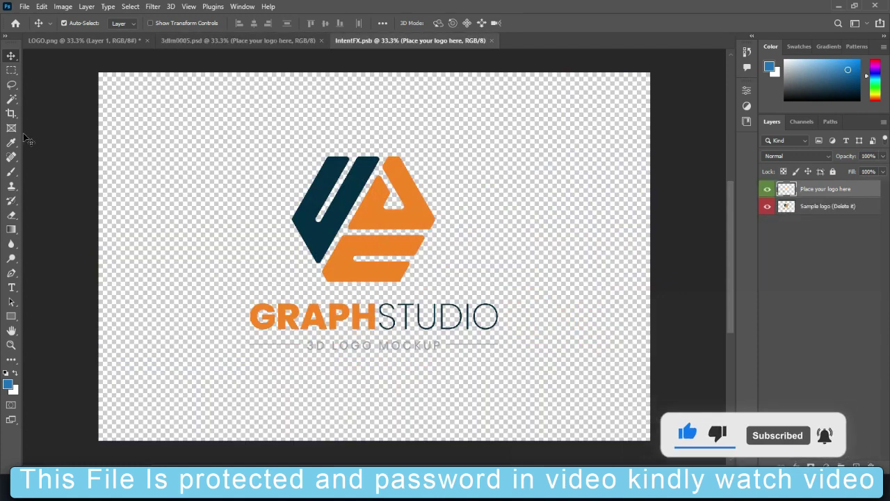
Erase the sample icon from the Sample logo layer using a rectangular selection
click(10, 70)
drag(258, 142, 458, 289)
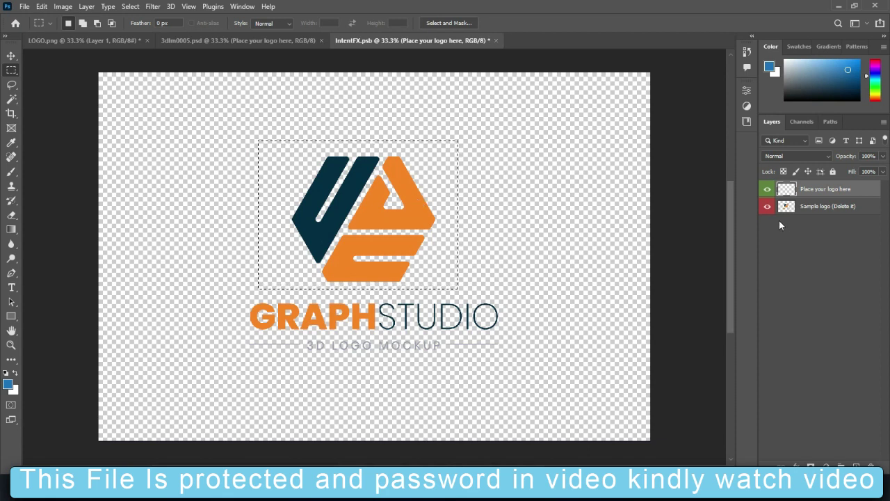
click(808, 206)
key(Delete)
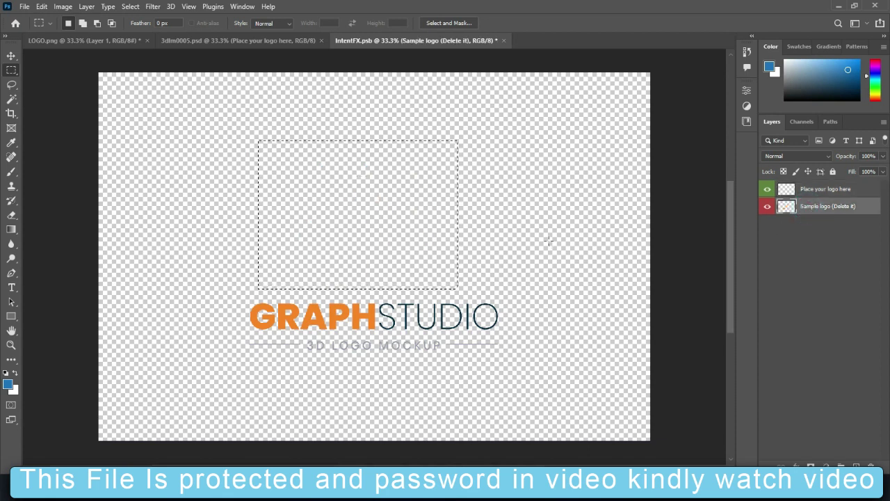
key(ctrl+d)
Drag the GW logo layer from LOGO.png into IntentFX.psb as Layer 1
key(v)
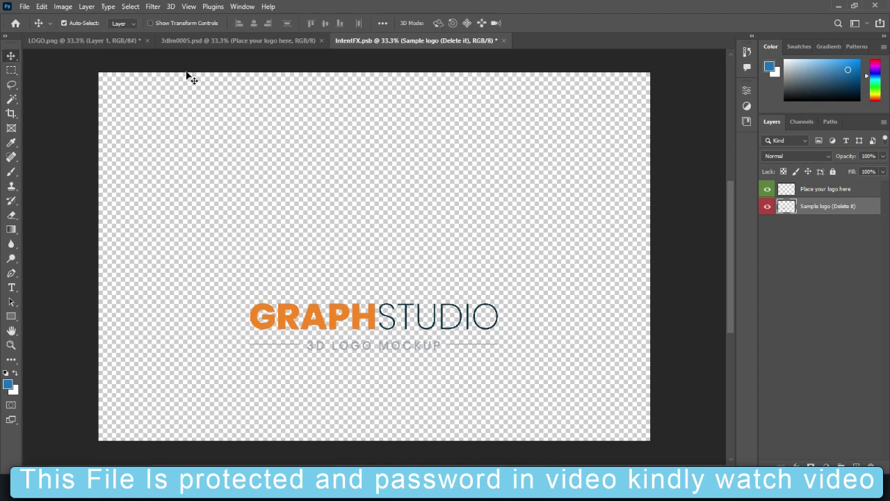
click(106, 43)
mouse_move(806, 197)
mouse_down()
mouse_move(383, 187)
mouse_move(391, 230)
mouse_up()
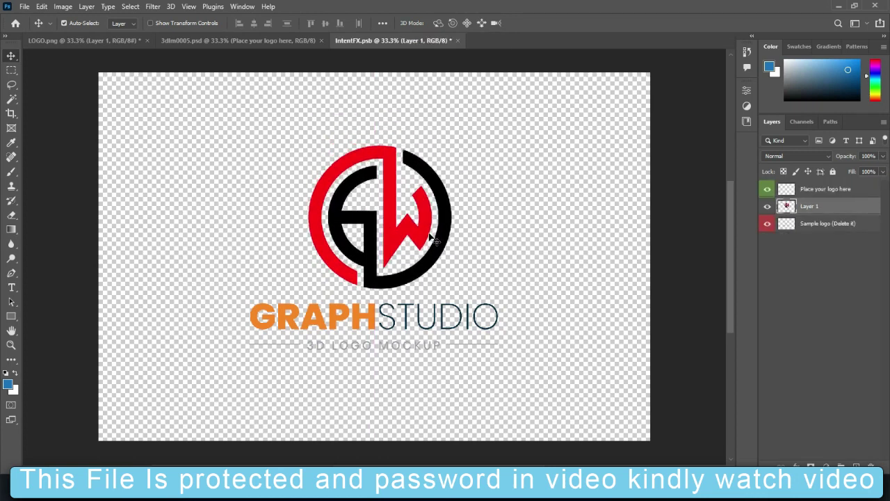
Centre the GW logo and fill its red parts with the GRAPH orange #f6851f
click(254, 23)
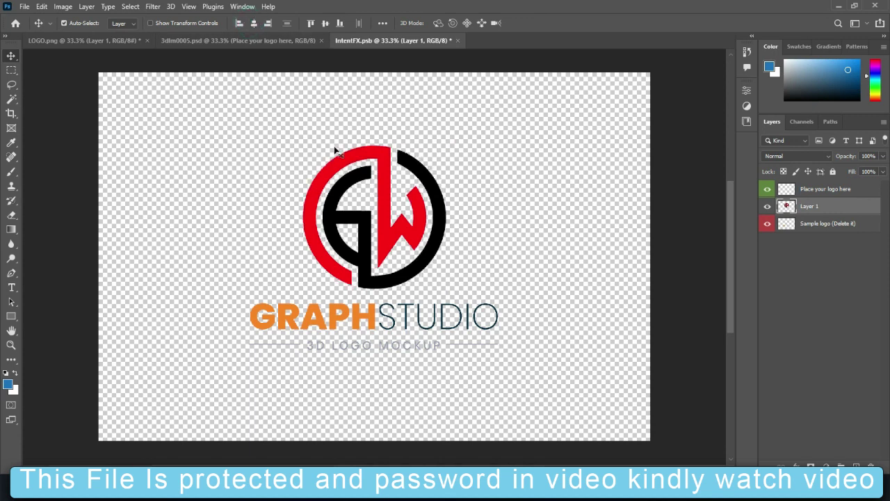
click(13, 100)
click(306, 217)
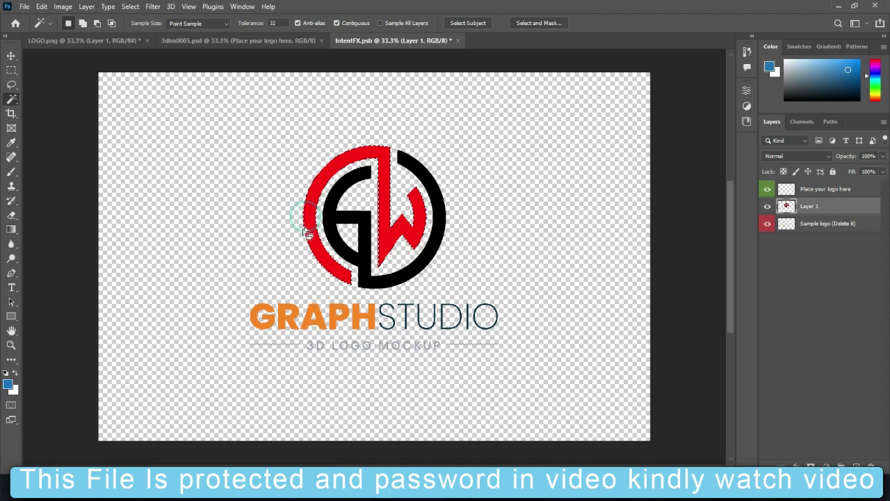
click(8, 384)
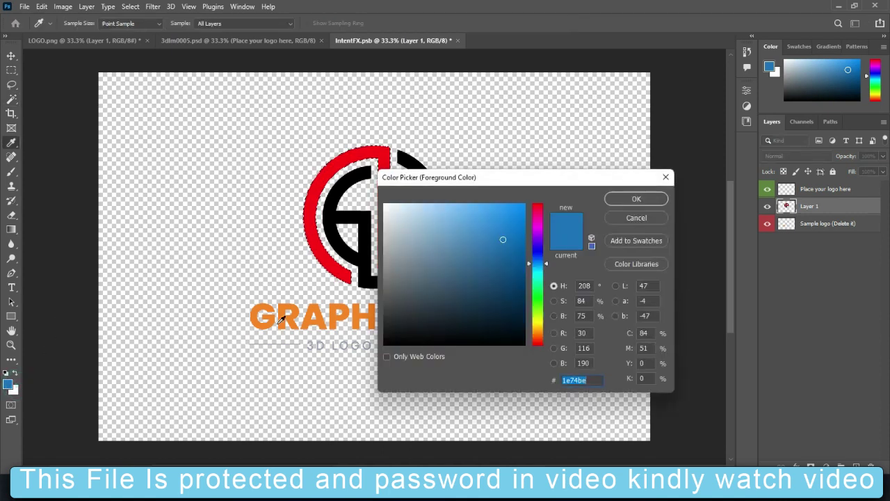
click(285, 316)
click(622, 200)
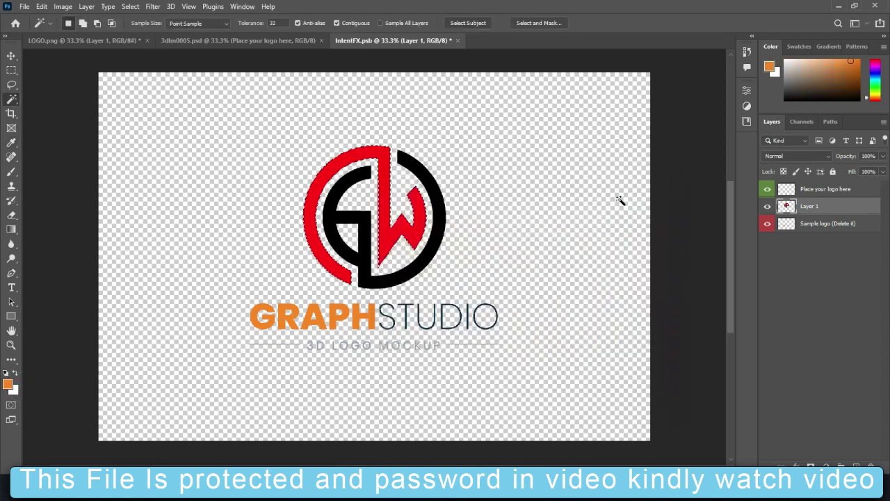
key(alt+BackSpace)
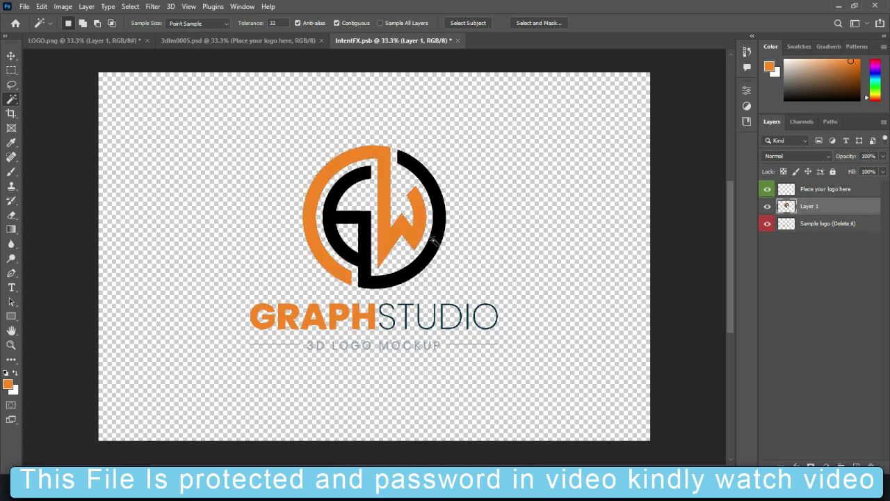
Fill the logo's black parts with the STUDIO dark navy #042e46
click(10, 389)
drag(483, 174, 538, 71)
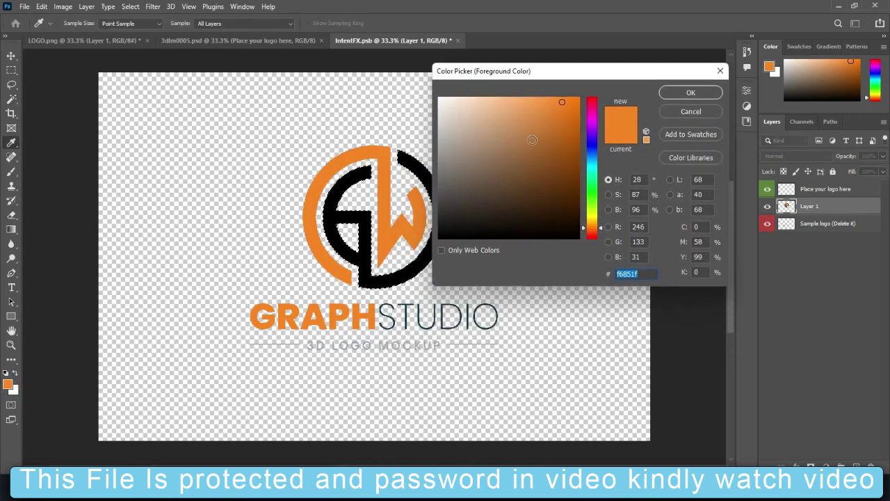
click(458, 318)
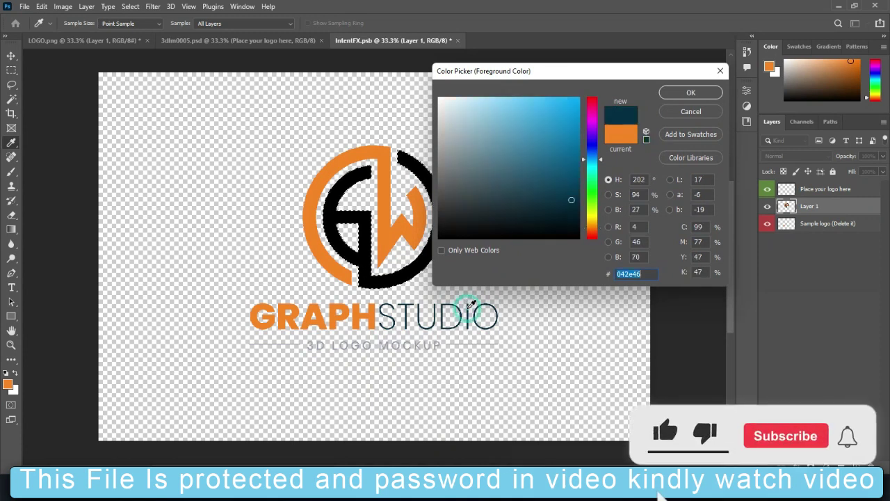
click(706, 93)
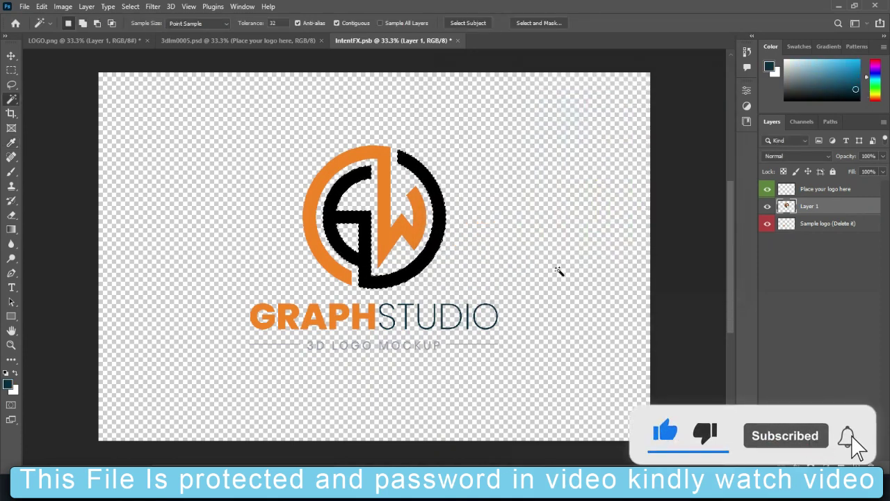
key(alt+BackSpace)
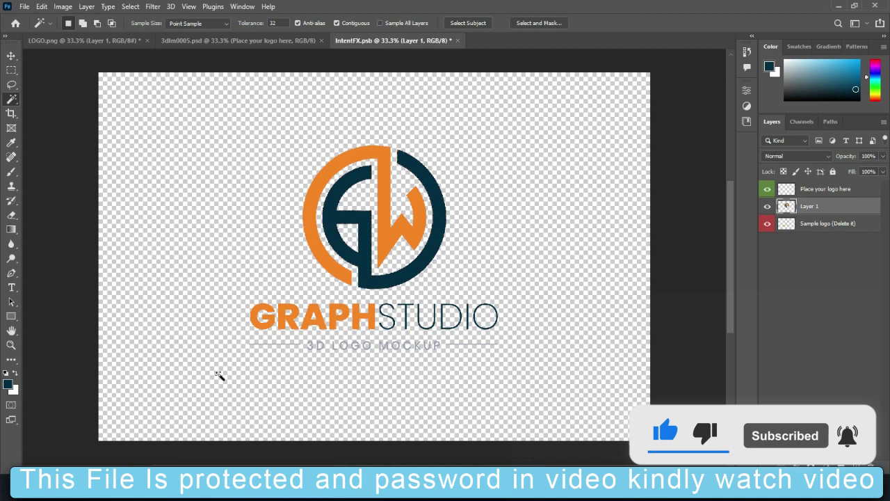
Save and close the edited IntentFX.psb smart object
key(v)
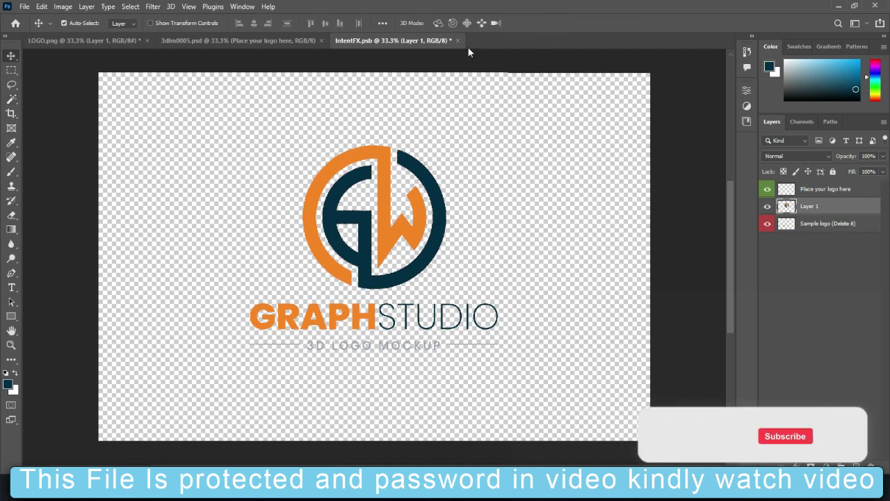
click(458, 41)
click(393, 185)
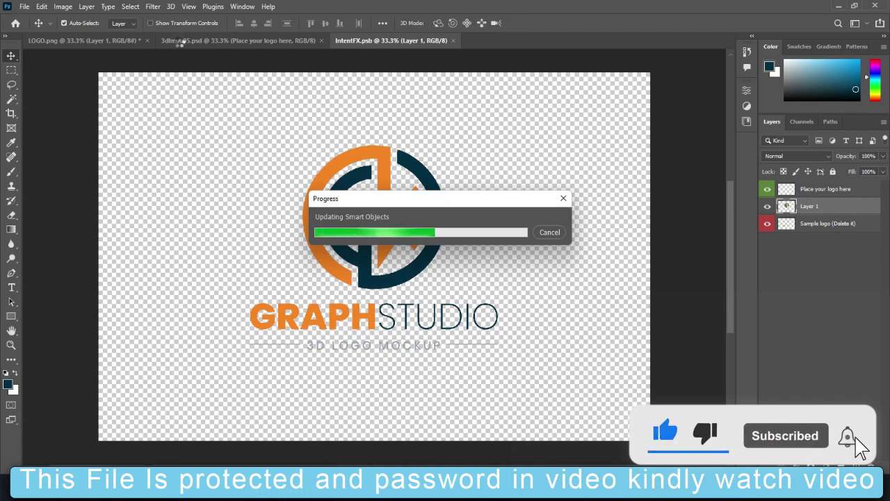
key(ctrl+w)
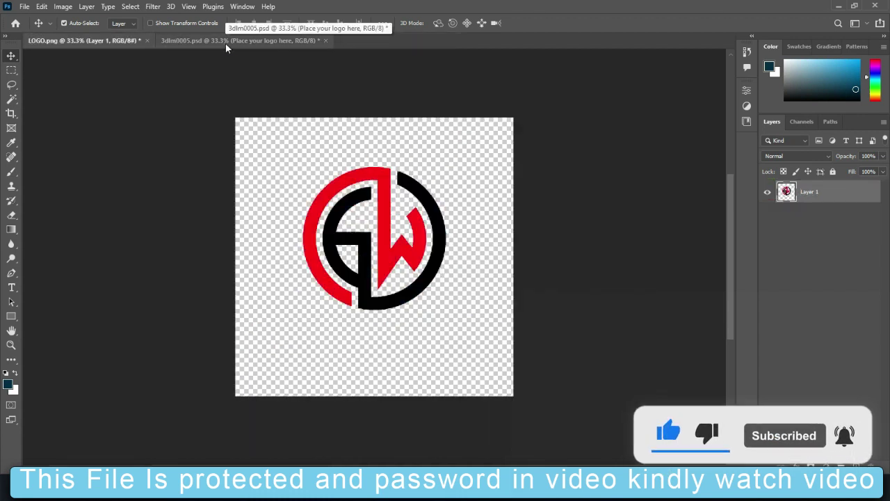
Inspect the 3dlm0005 mockup's logo, hiding the dotted Background group to show the lilac backdrop
click(226, 43)
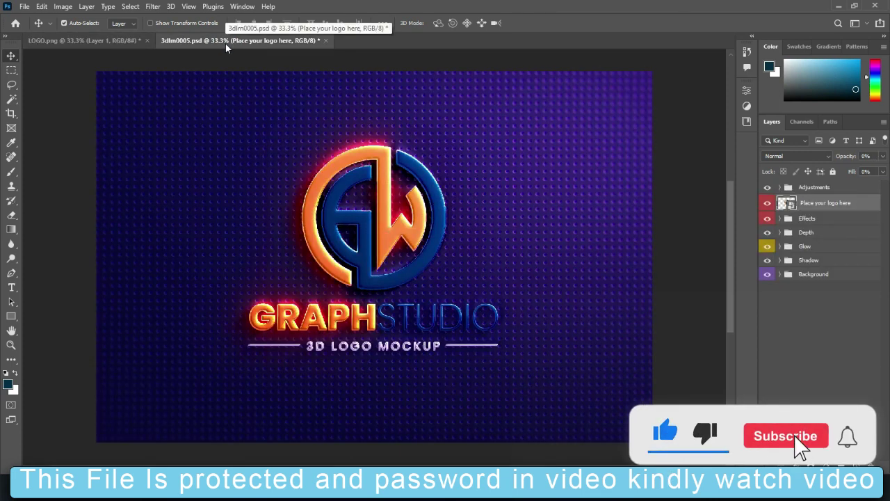
key(ctrl+plus)
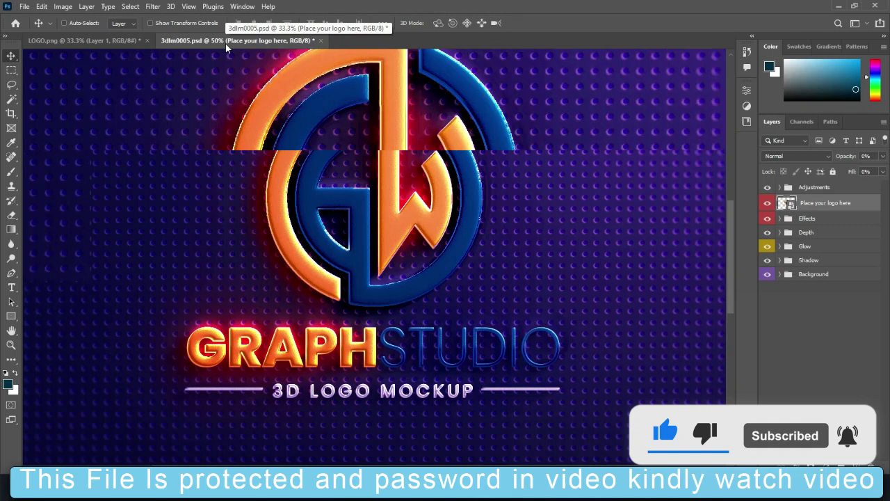
key(ctrl+plus)
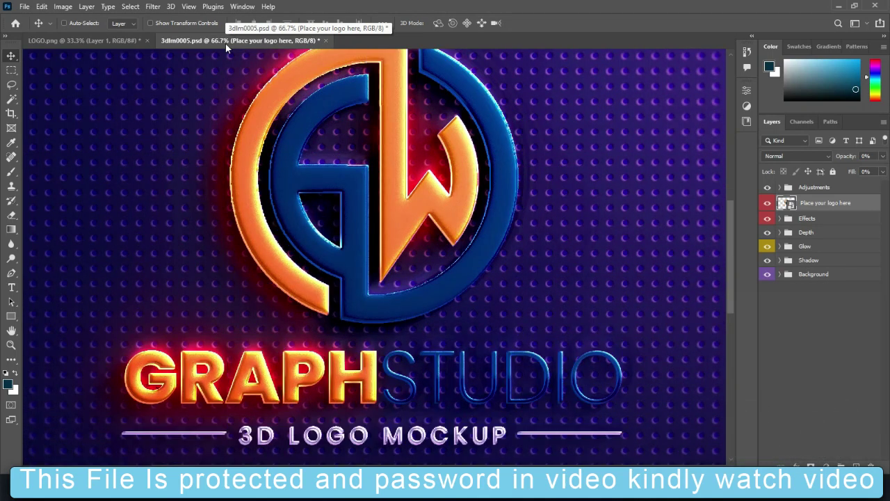
key(ctrl+minus)
key(ctrl+minus)
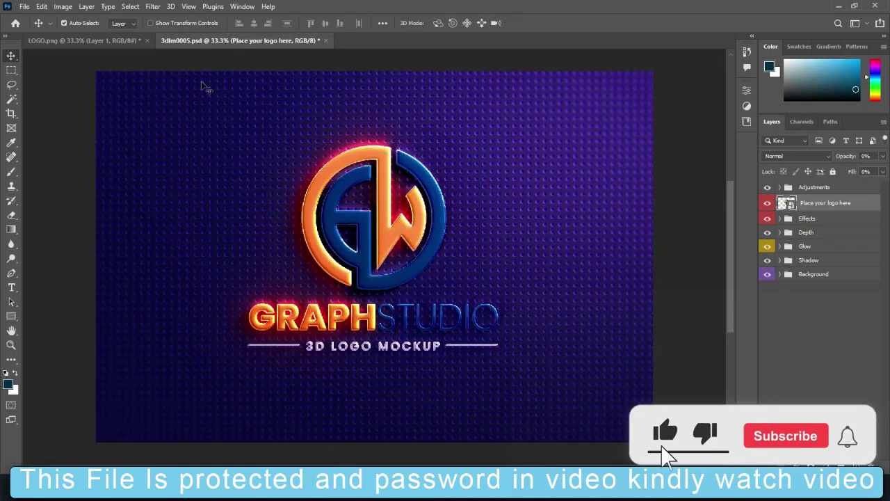
click(768, 277)
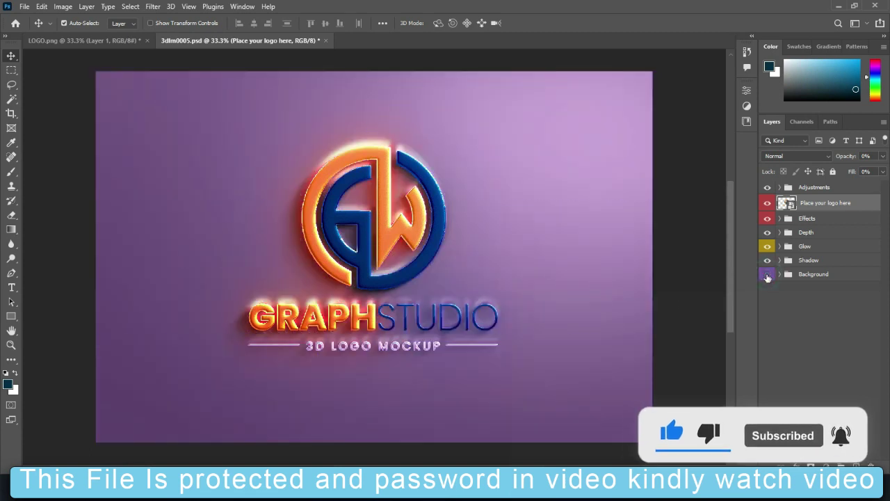
key(ctrl+plus)
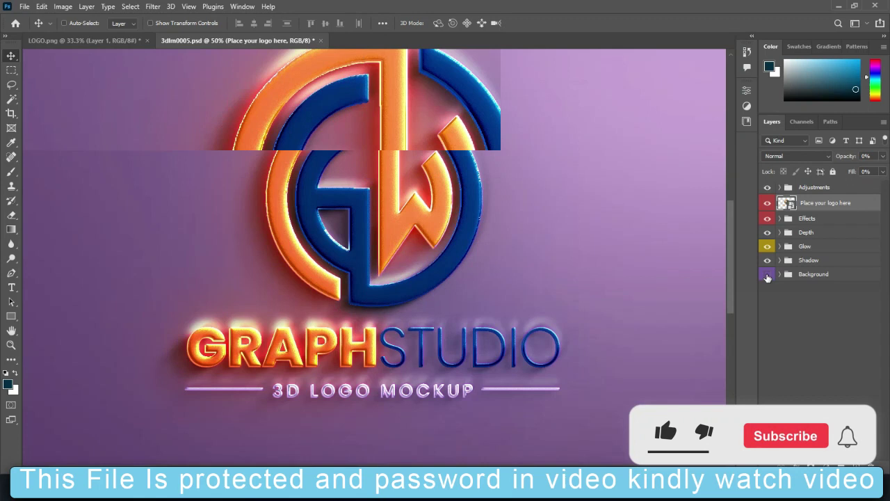
key(ctrl+plus)
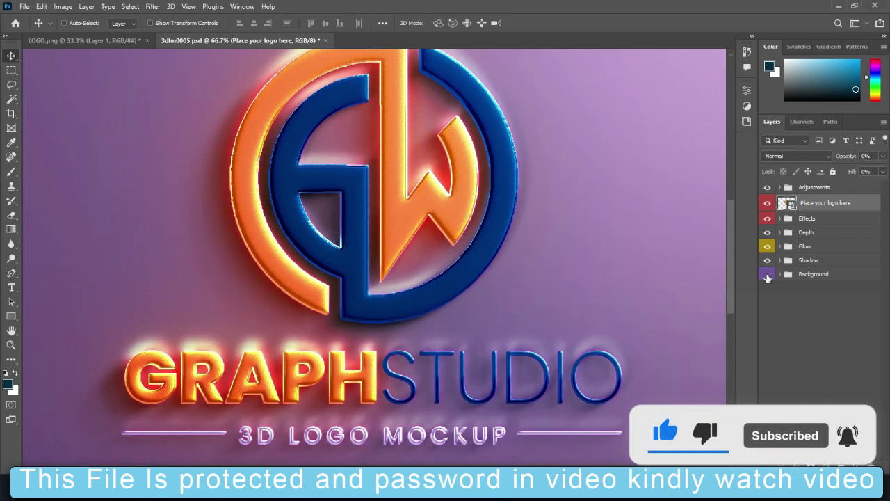
key(ctrl+minus)
key(ctrl+minus)
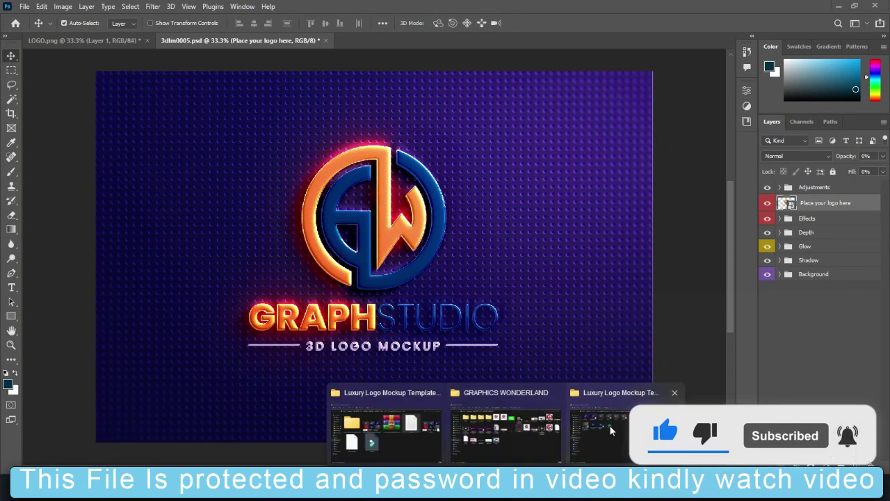
Select the red EAGLE mockup 3dlm0010 in the Luxury Logo Mockup folder
click(383, 404)
click(306, 98)
click(428, 97)
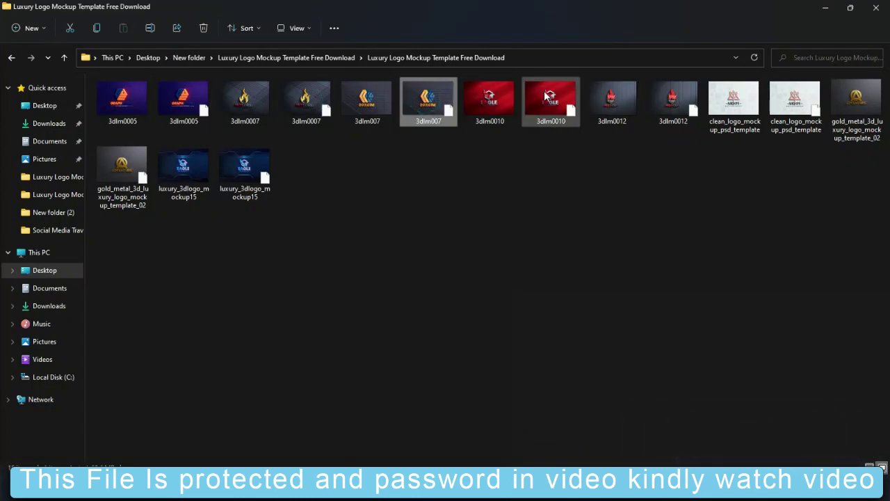
click(549, 96)
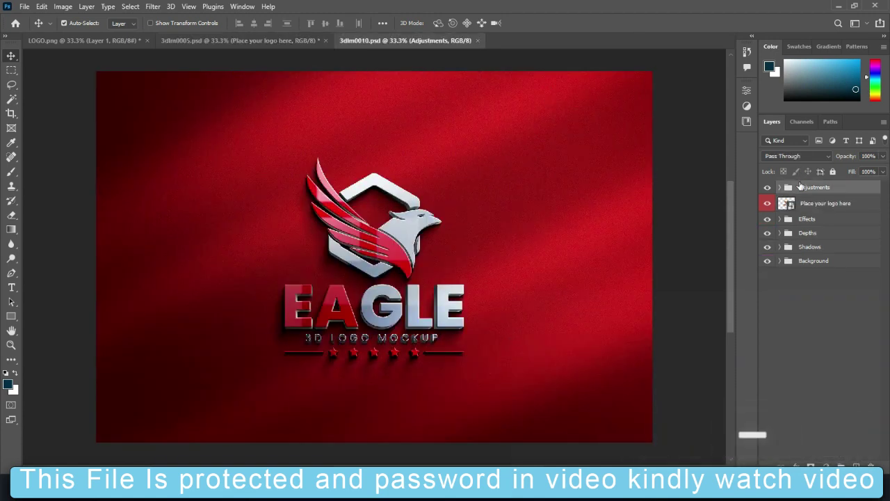
Open the placeholder smart object and rasterize its sample logo layer
double_click(786, 203)
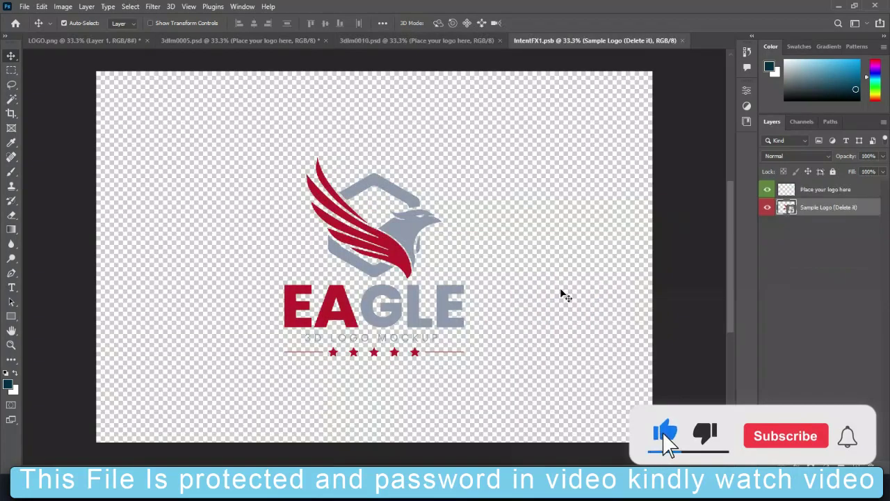
right_click(828, 206)
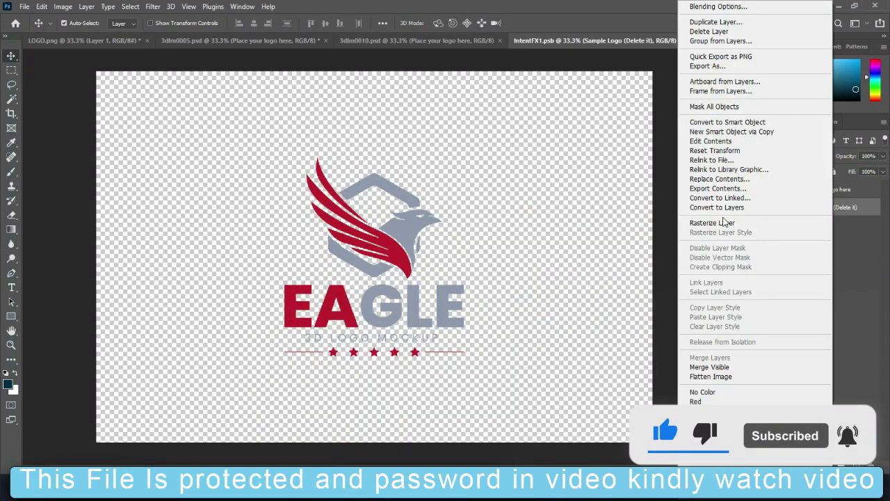
click(723, 228)
Erase the eagle icon so only the EAGLE text remains, then return to LOGO.png
key(m)
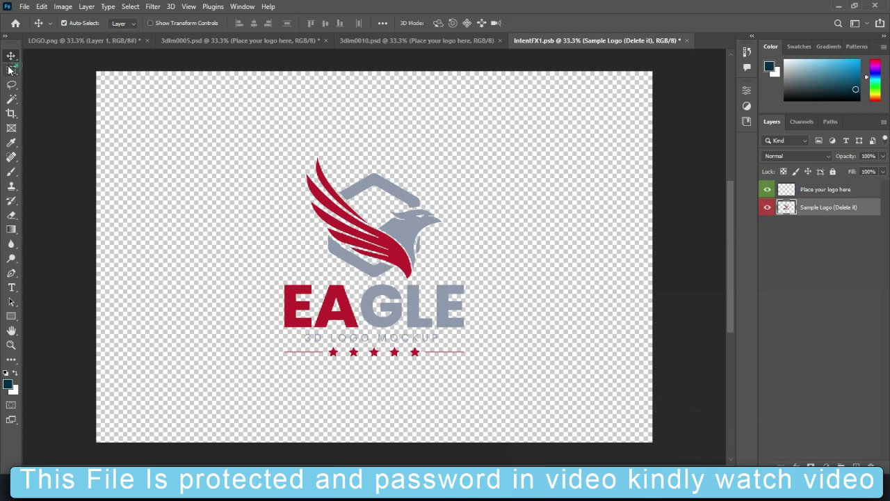
drag(284, 143, 436, 279)
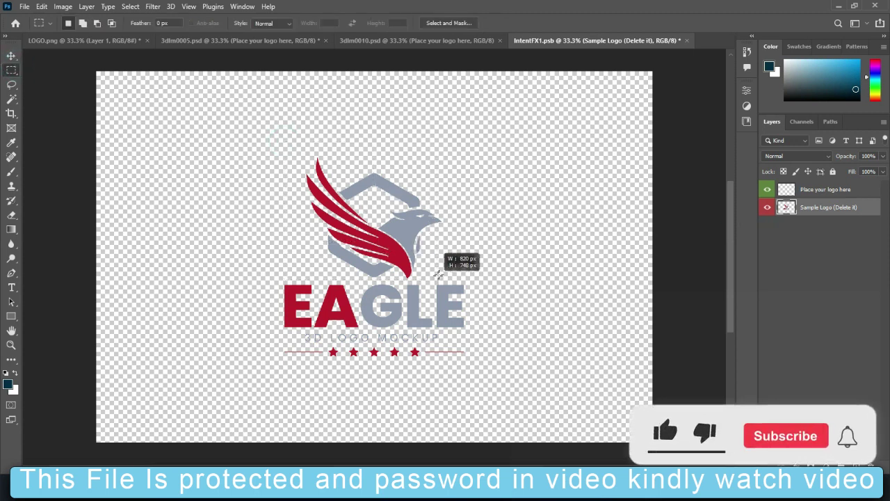
key(Delete)
key(ctrl+d)
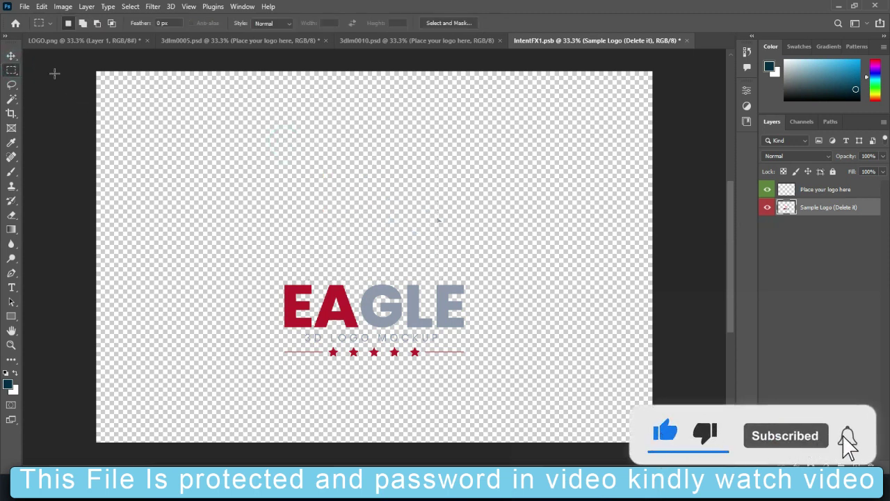
click(11, 55)
click(76, 40)
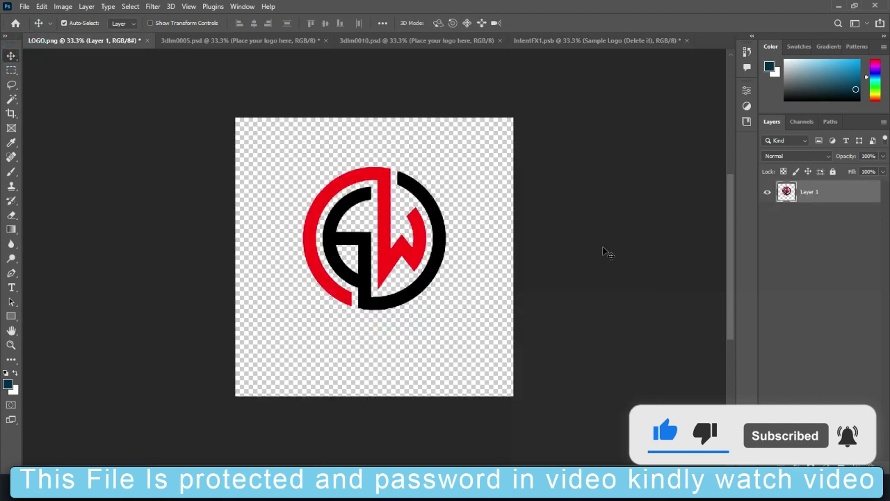
Copy the GW logo into IntentFX1.psb and position it just above EAGLE
drag(805, 195, 387, 209)
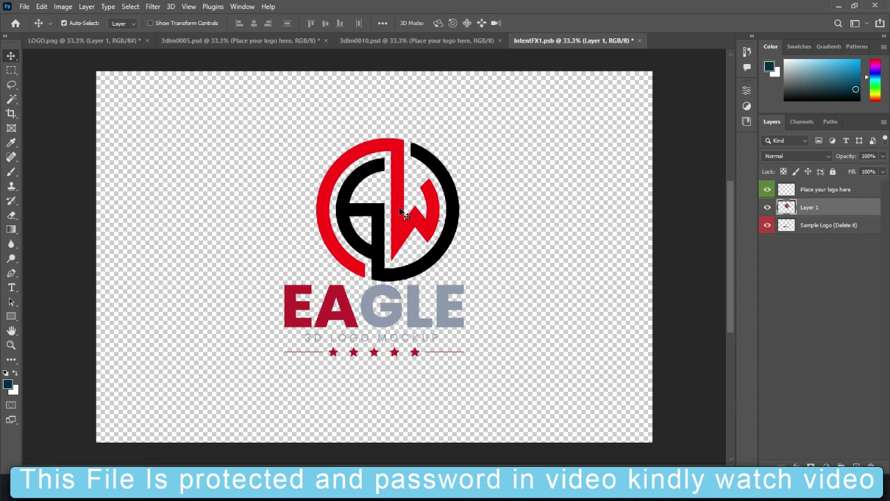
drag(401, 210, 392, 209)
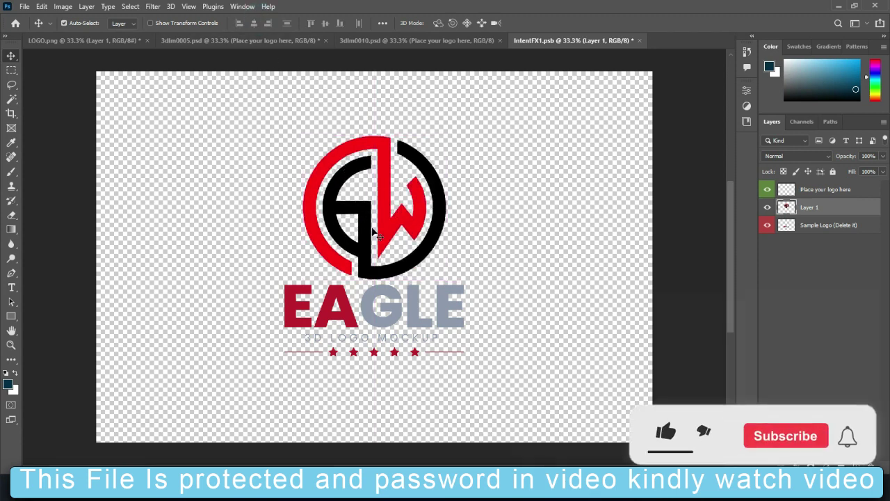
drag(373, 235, 374, 231)
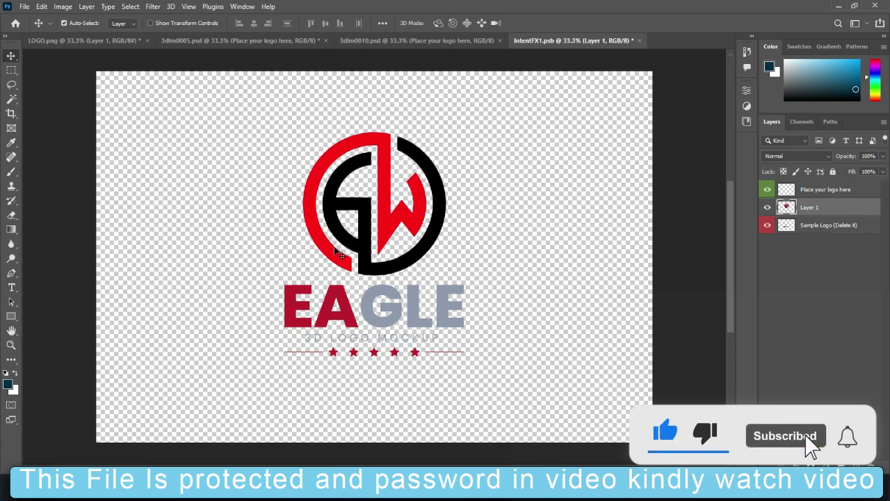
Sample the EA red, then fill the selected ring with the GLE grey and deselect
key(w)
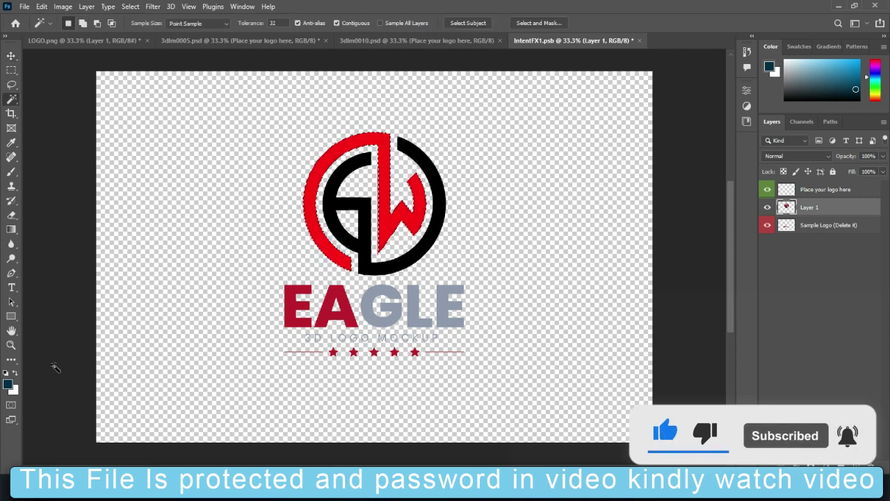
click(10, 386)
click(295, 308)
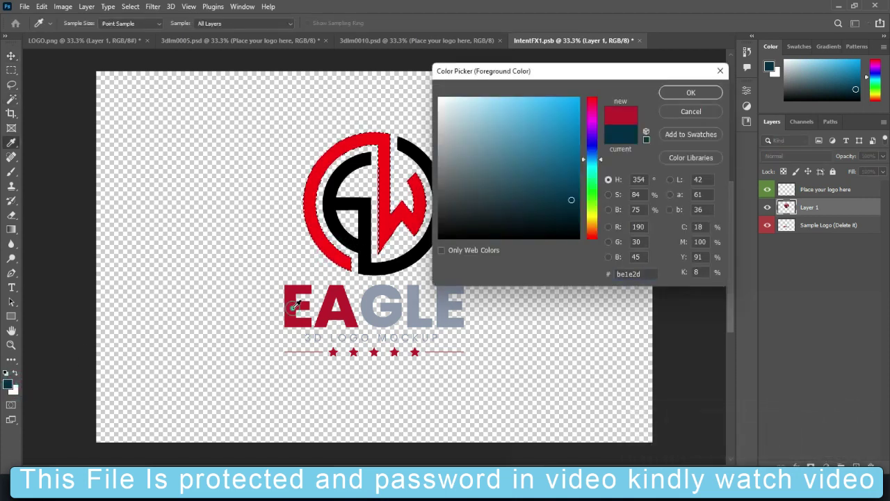
click(687, 93)
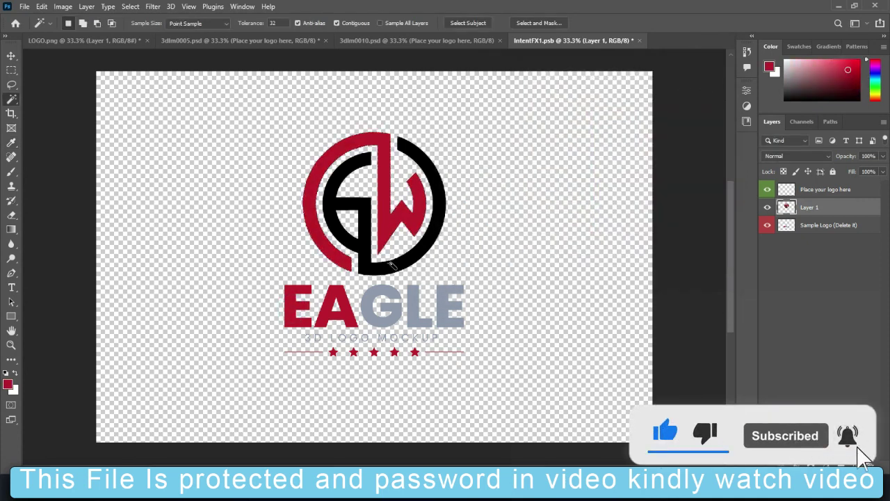
click(8, 384)
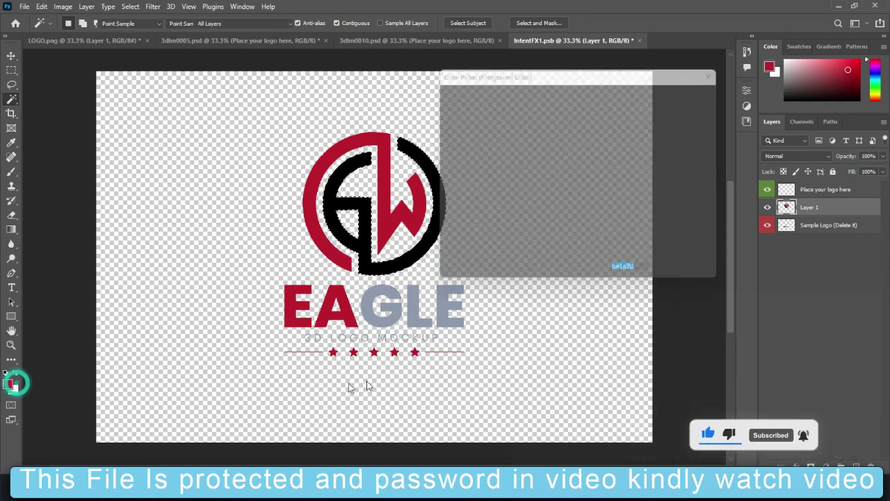
click(370, 300)
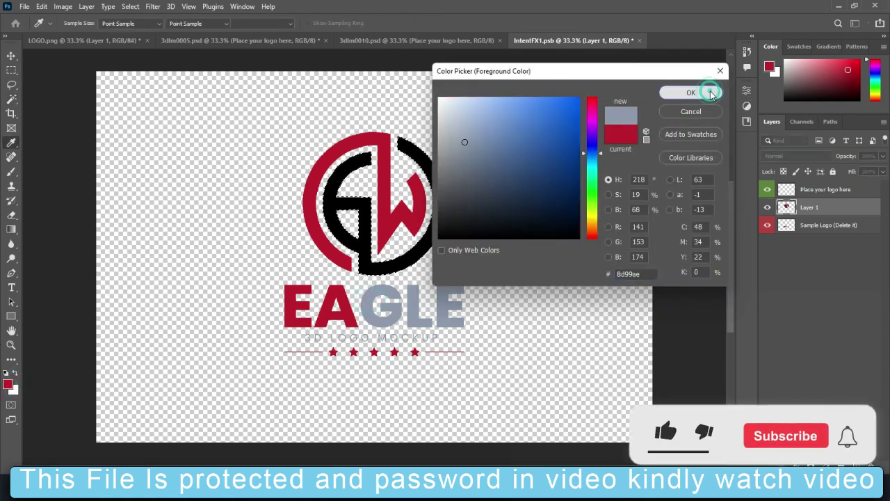
click(709, 91)
key(alt+BackSpace)
key(alt+BackSpace)
key(ctrl+d)
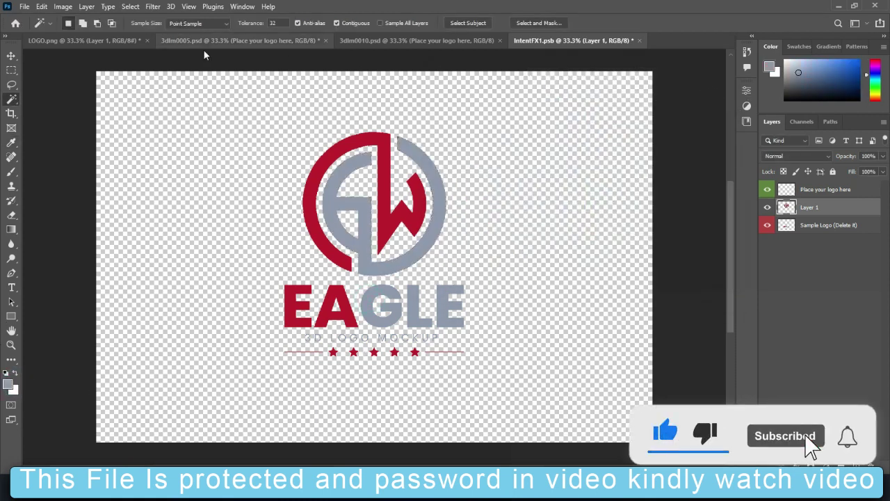
Save and close the edited logo, then check it on the red 3dlm0010 mockup
key(v)
click(639, 41)
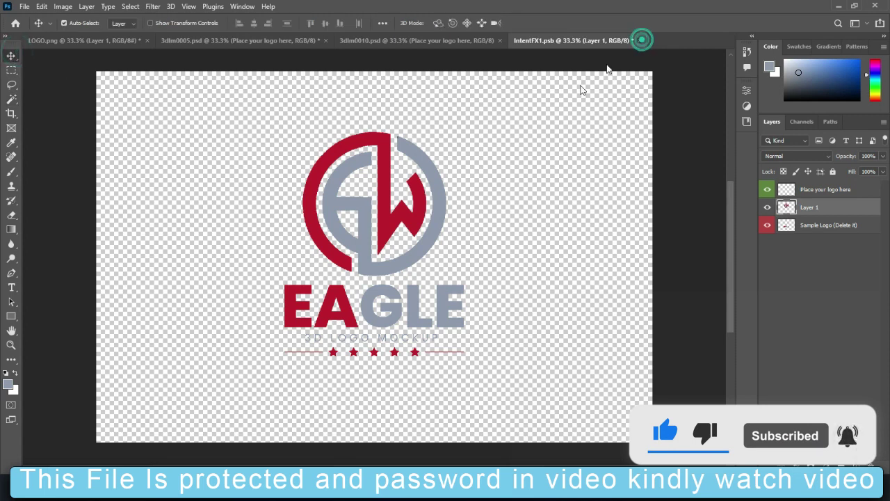
click(393, 182)
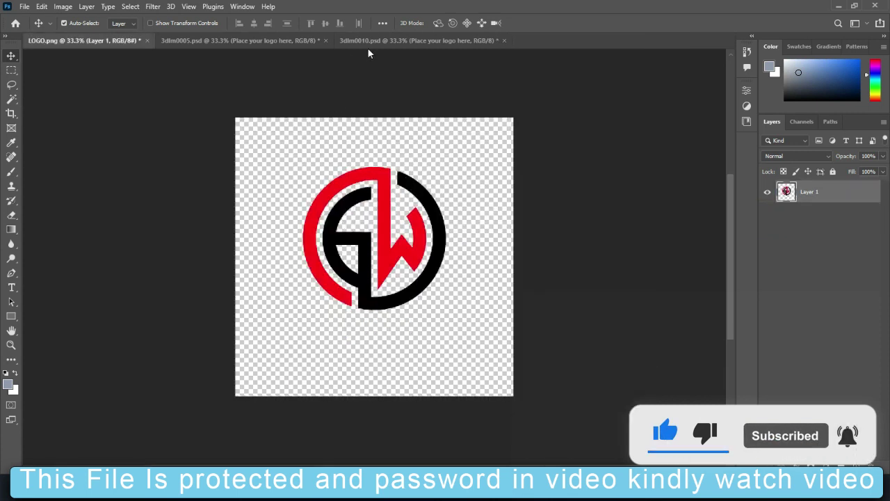
click(368, 43)
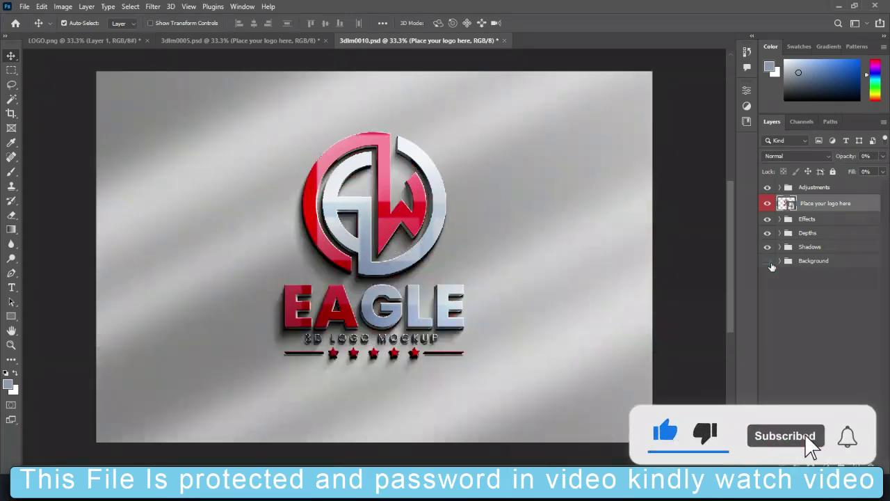
click(767, 262)
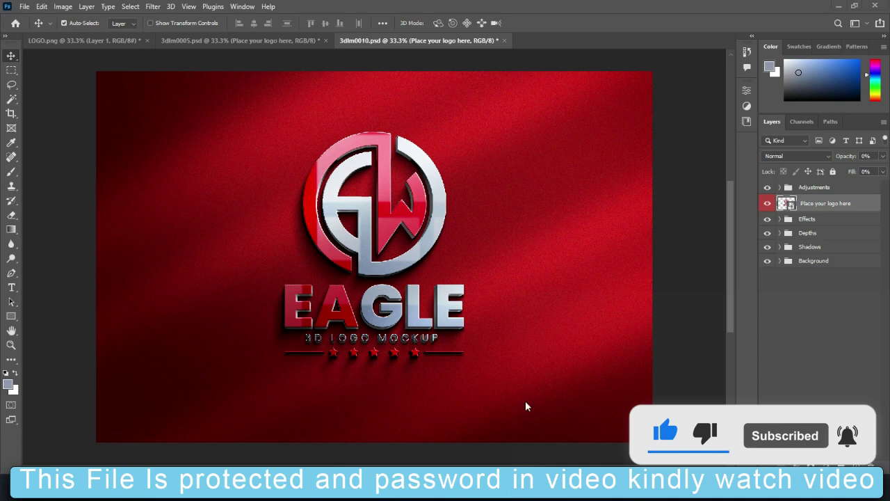
Open luxury_3dlogo_mockup15 from the mockup template folder
click(388, 417)
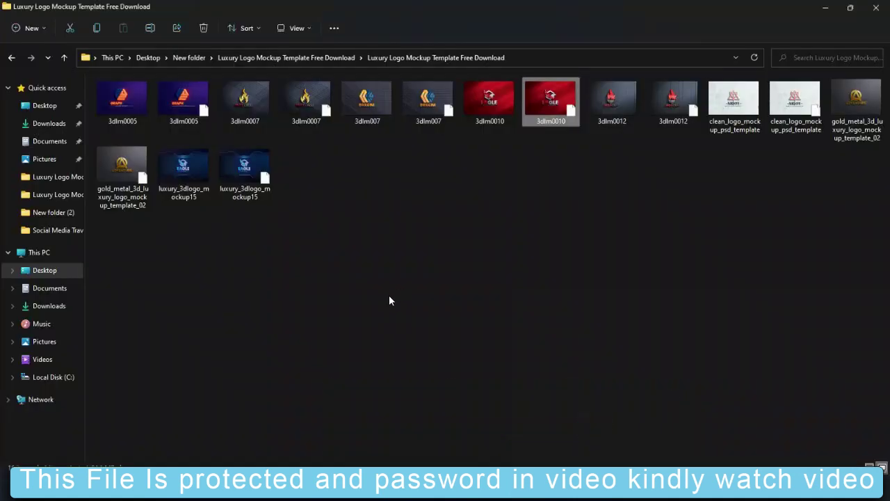
click(252, 181)
double_click(251, 181)
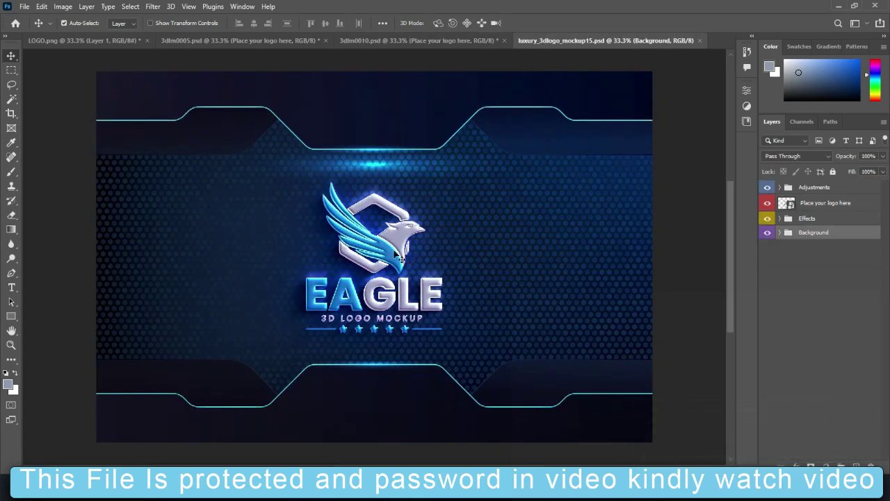
Open the logo smart object and delete the eagle icon above EAGLE
double_click(786, 202)
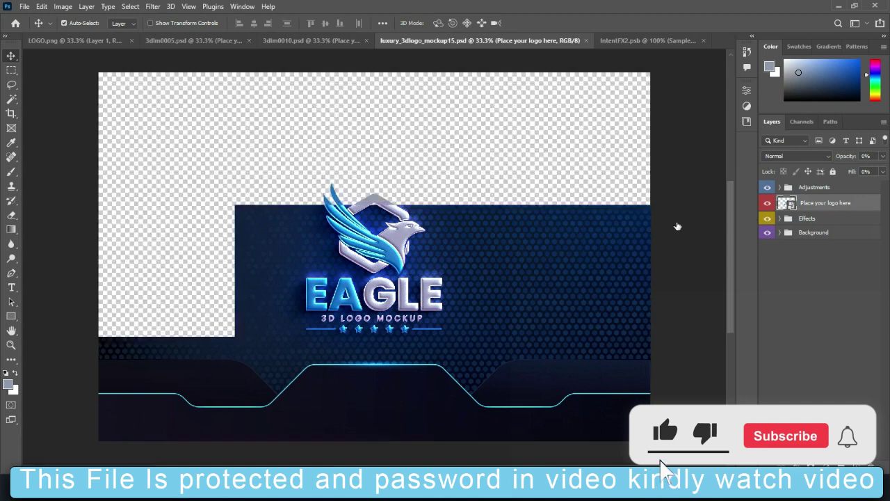
click(11, 69)
drag(238, 143, 440, 278)
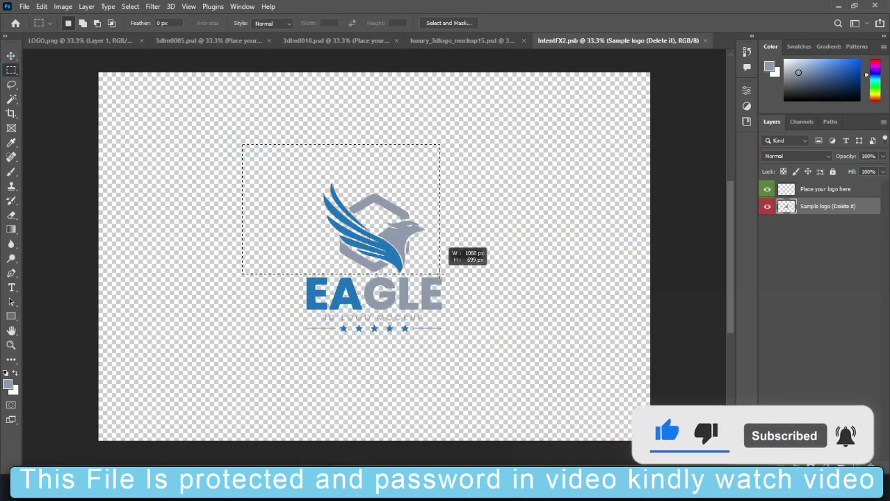
key(Delete)
key(ctrl+d)
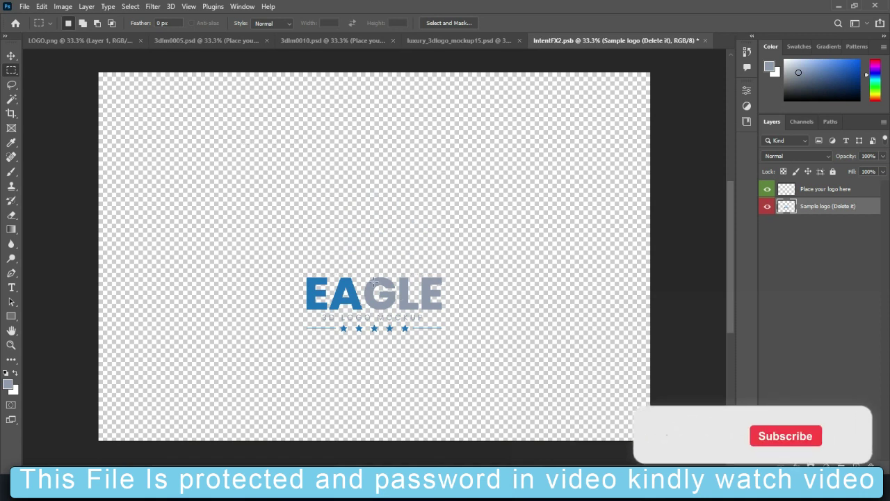
key(v)
Bring the GW logo in from LOGO.png, scale it to about 81%, and centre it above EAGLE
click(111, 40)
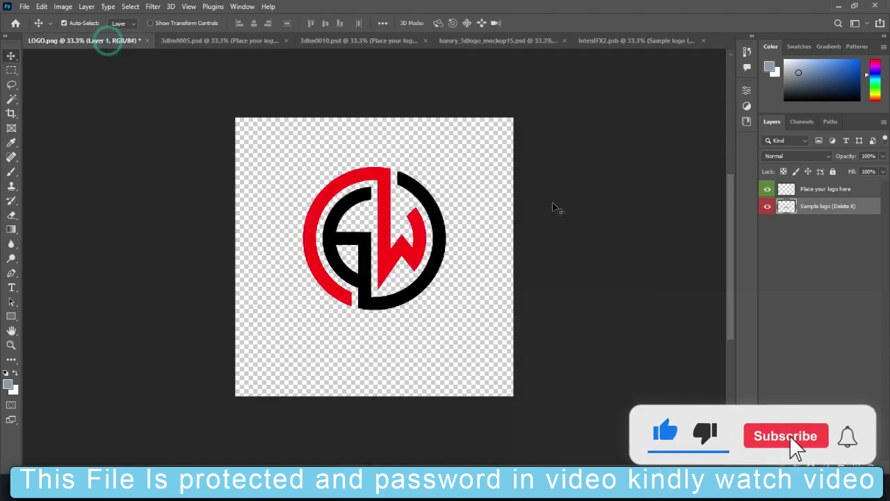
mouse_move(805, 199)
mouse_down()
mouse_move(634, 54)
mouse_move(404, 227)
mouse_move(356, 210)
mouse_up()
key(ctrl+t)
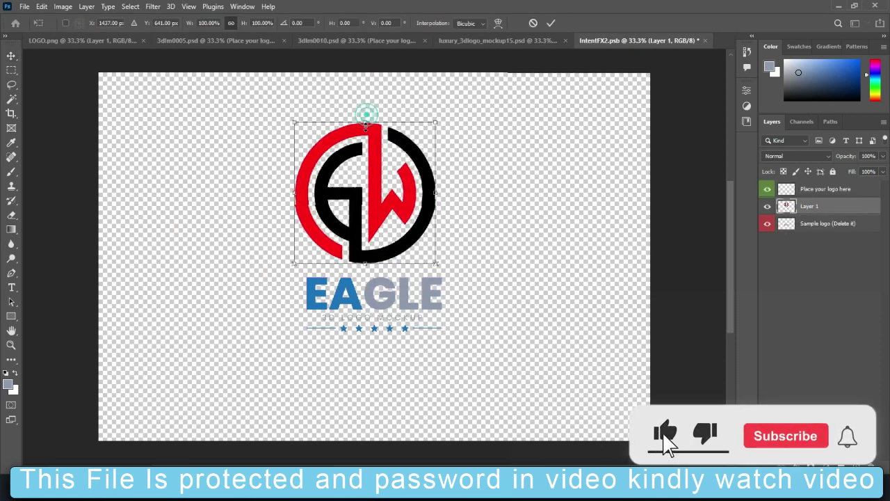
drag(364, 111, 364, 142)
key(Return)
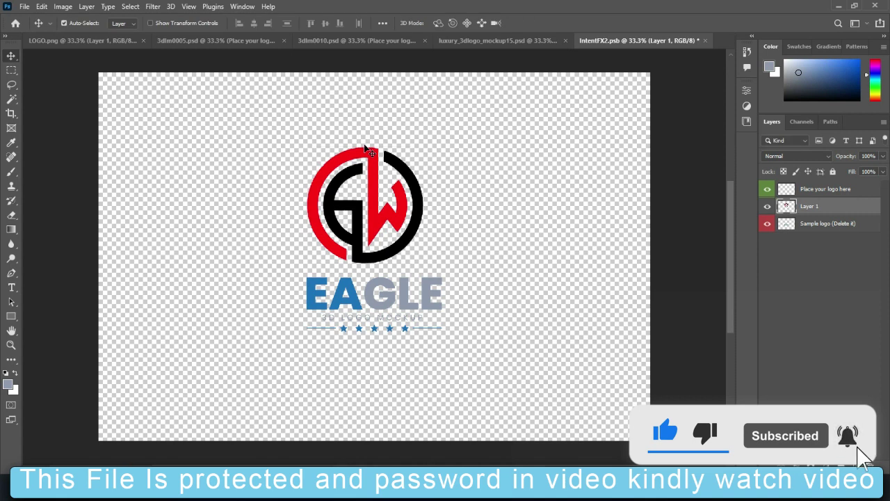
drag(369, 215, 379, 215)
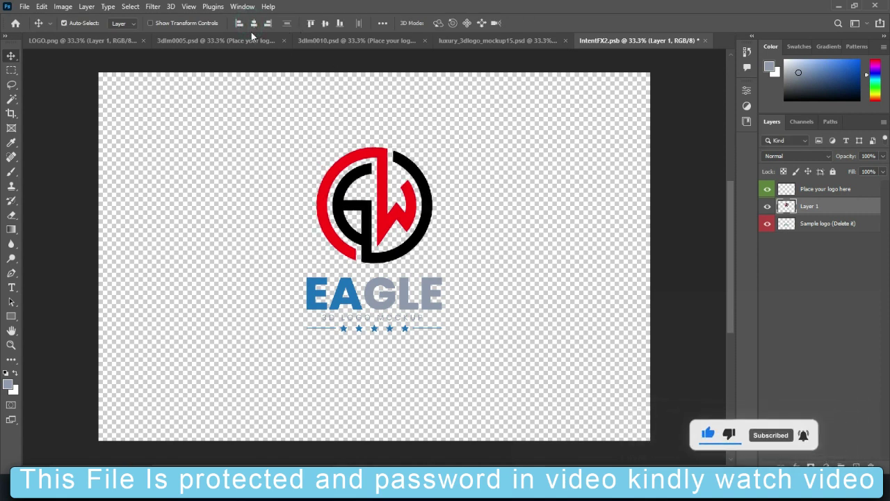
key(shift+Down)
key(shift+Down)
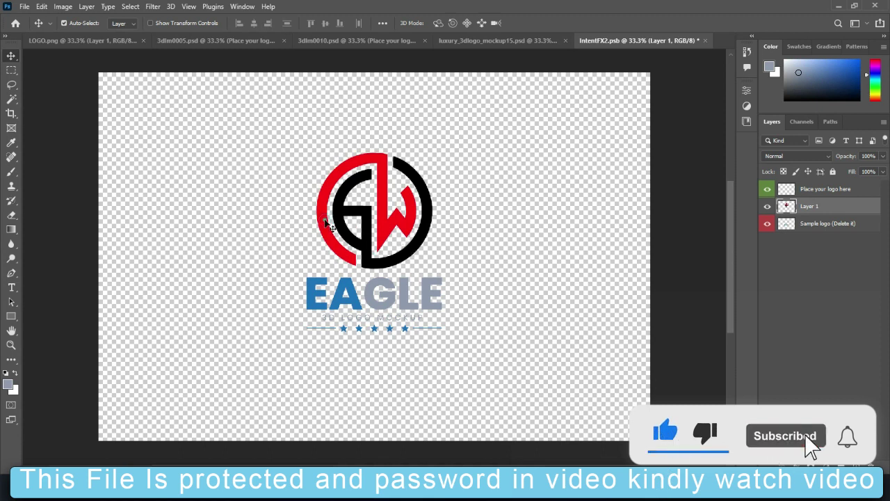
Fill the logo's red arc with the EA blue #1e74be
key(w)
click(325, 232)
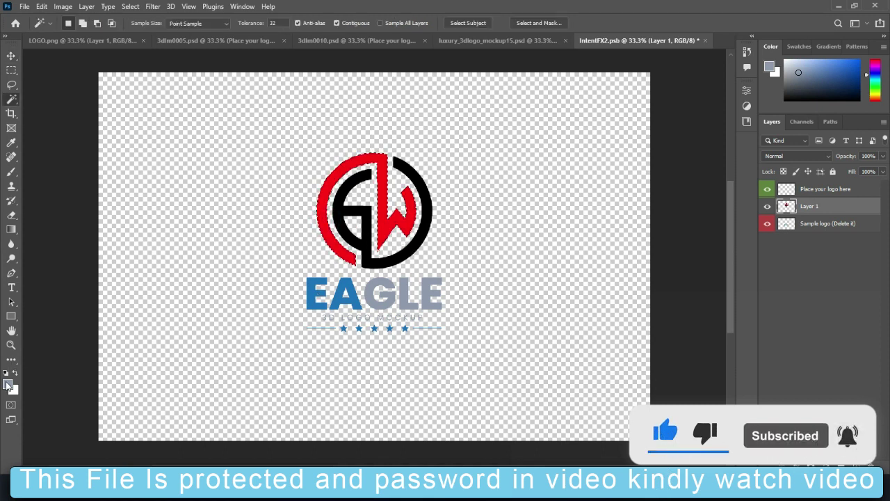
click(7, 384)
click(310, 292)
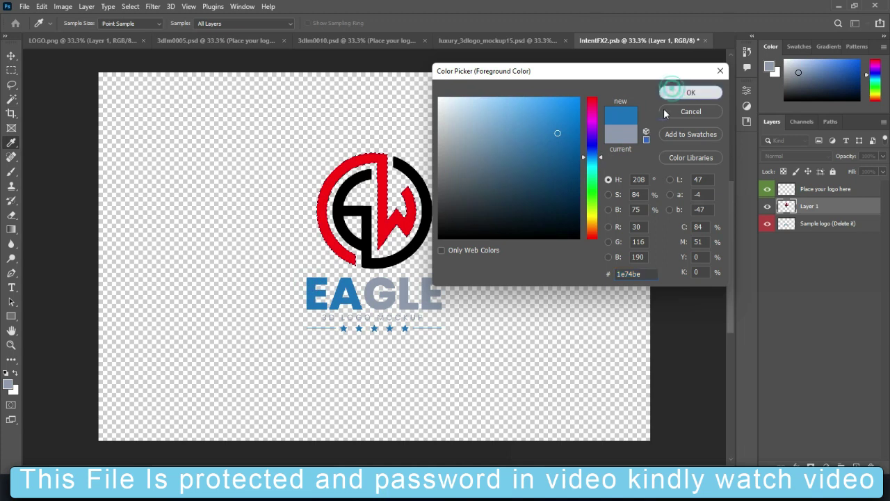
key(alt+BackSpace)
key(ctrl+d)
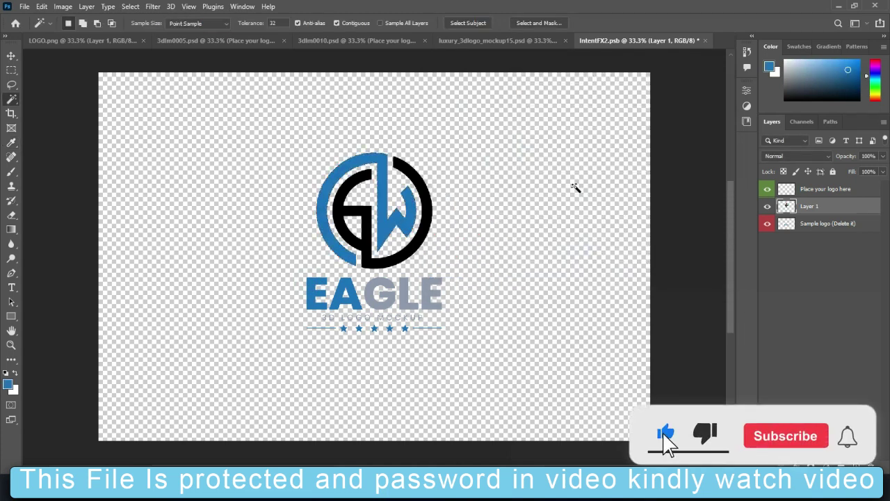
Fill the black ring with the GLE grey #8d99ae and close the logo document
click(426, 216)
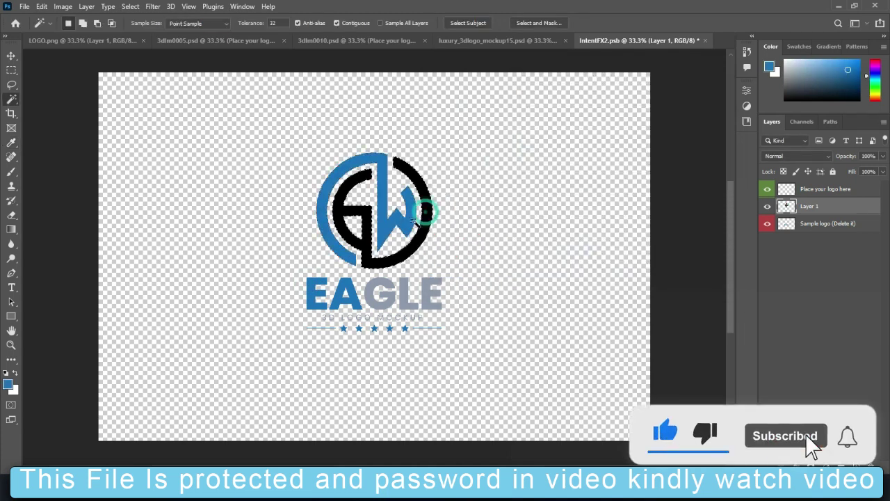
click(9, 386)
click(367, 288)
click(675, 92)
key(alt+BackSpace)
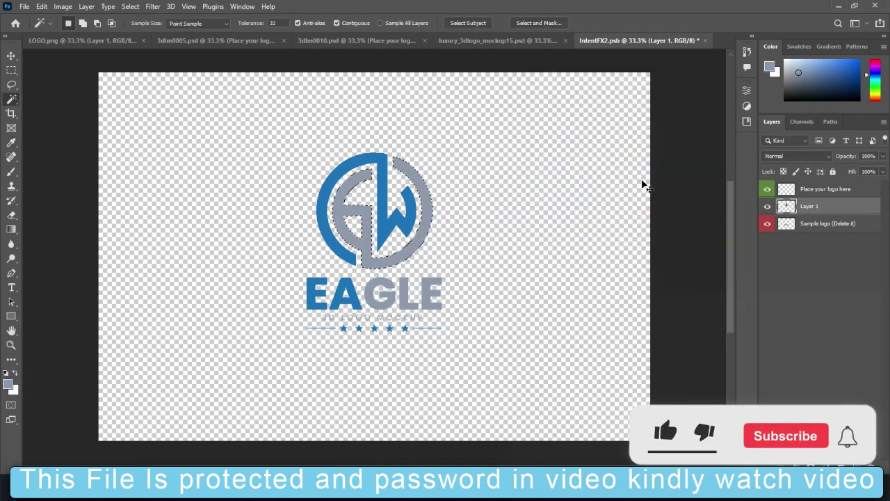
key(v)
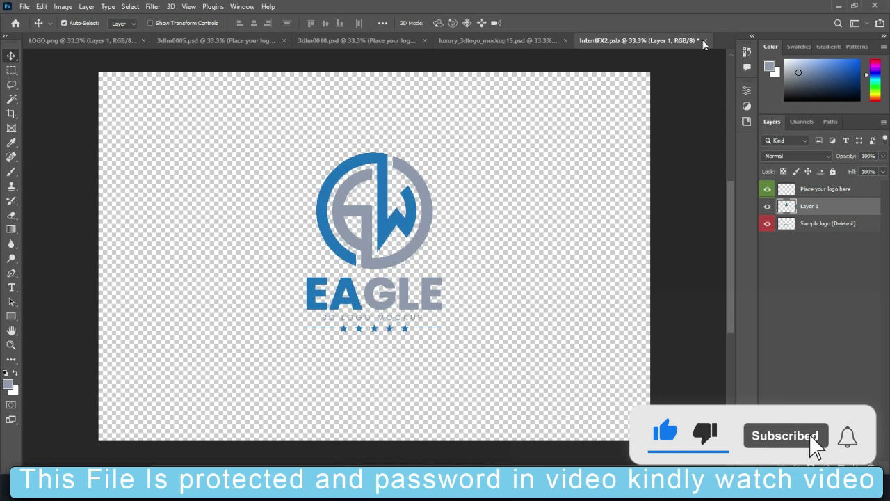
key(ctrl+w)
Save IntentFX2.psb, then zoom in on the blue mockup's 3D logo and back out
click(393, 184)
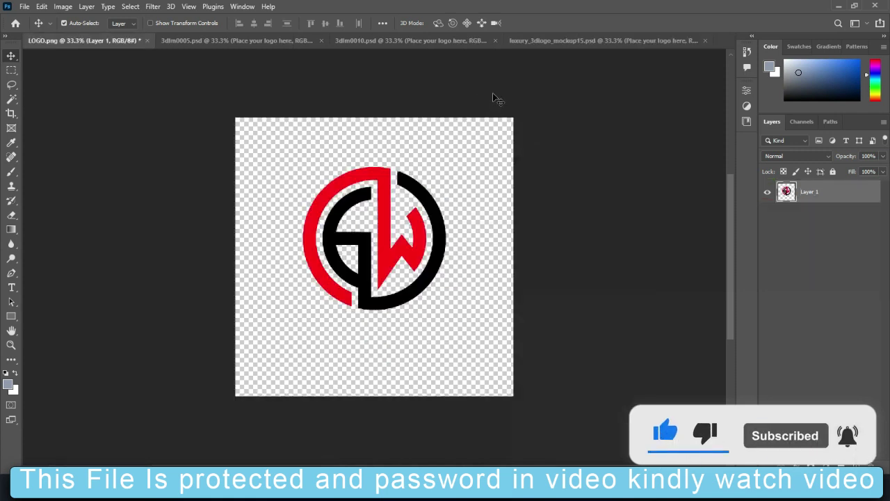
click(554, 44)
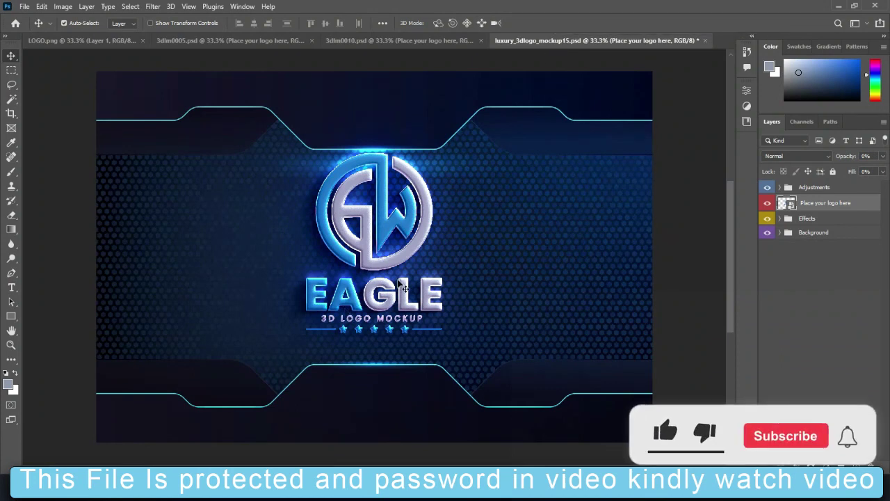
key(ctrl+plus)
key(ctrl+plus)
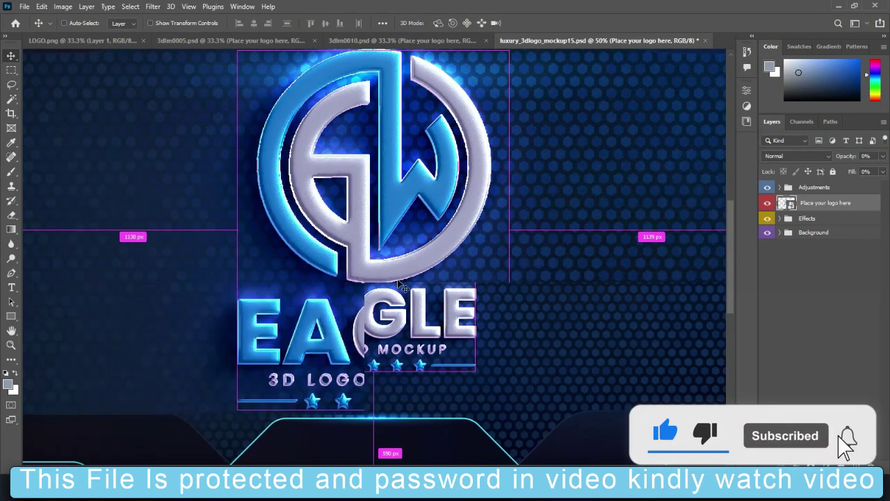
key(ctrl+plus)
key(ctrl+minus)
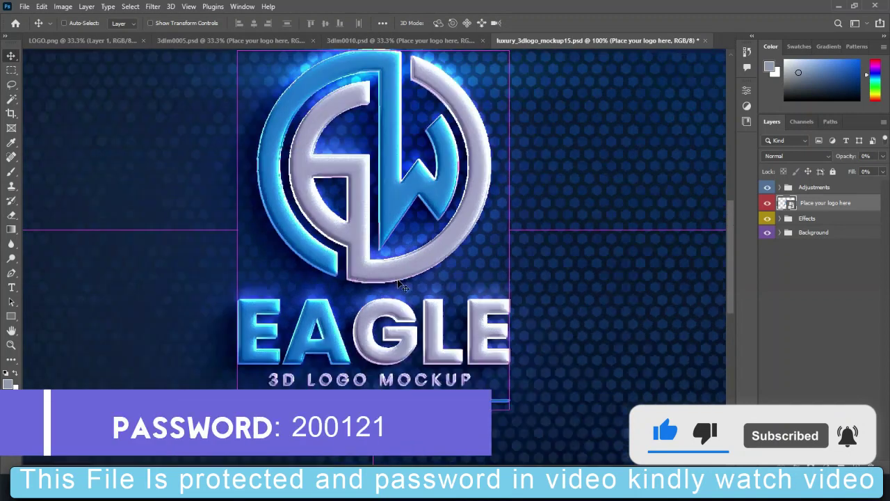
key(ctrl+minus)
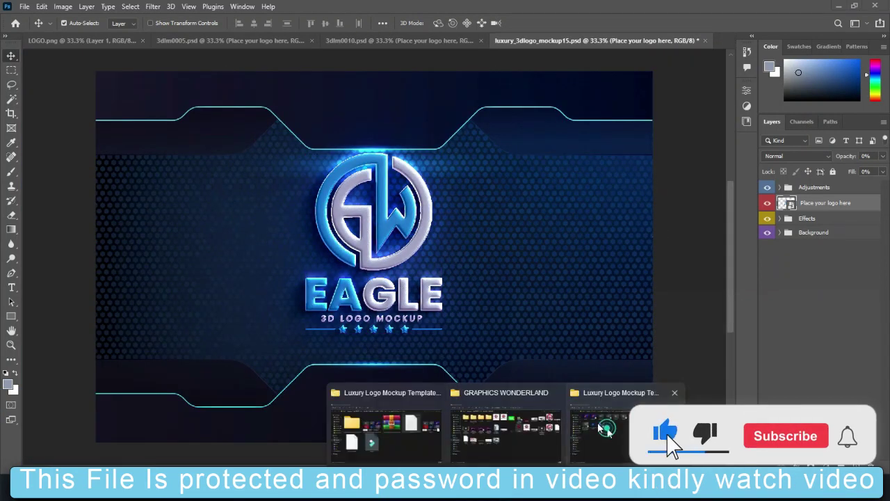
Open the 3dlm007 PSD from the mockup templates folder in Photoshop
click(612, 421)
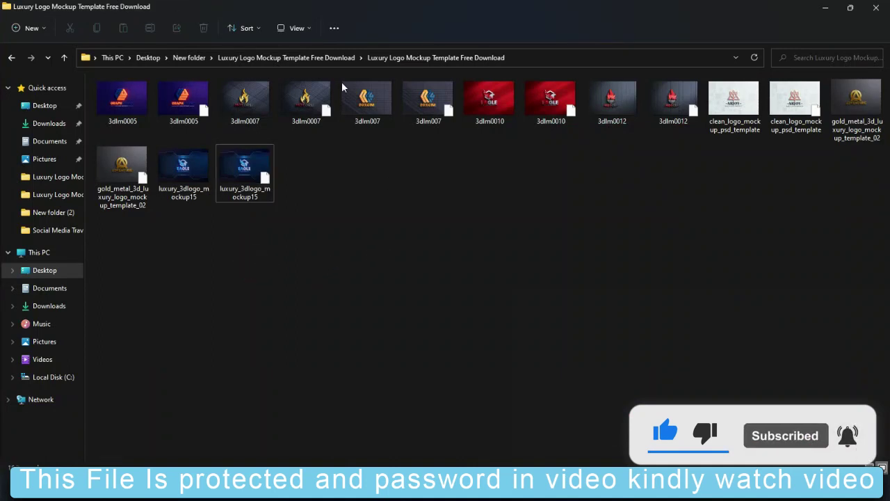
click(306, 101)
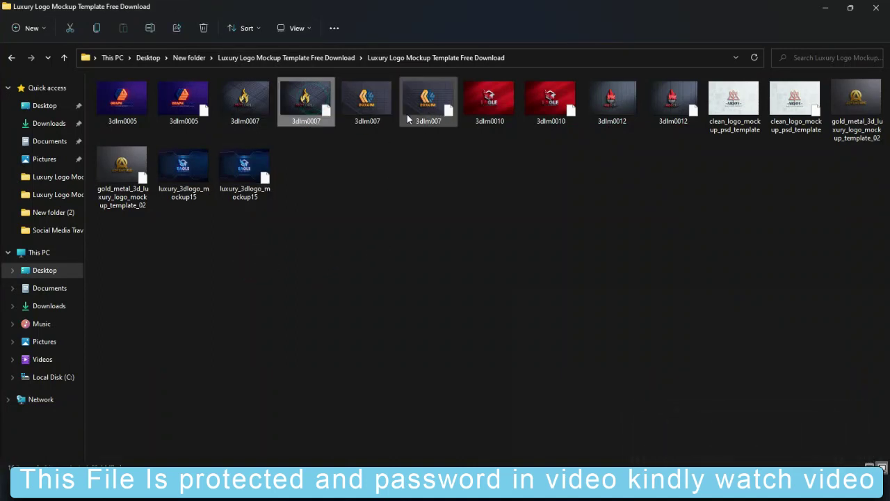
click(437, 112)
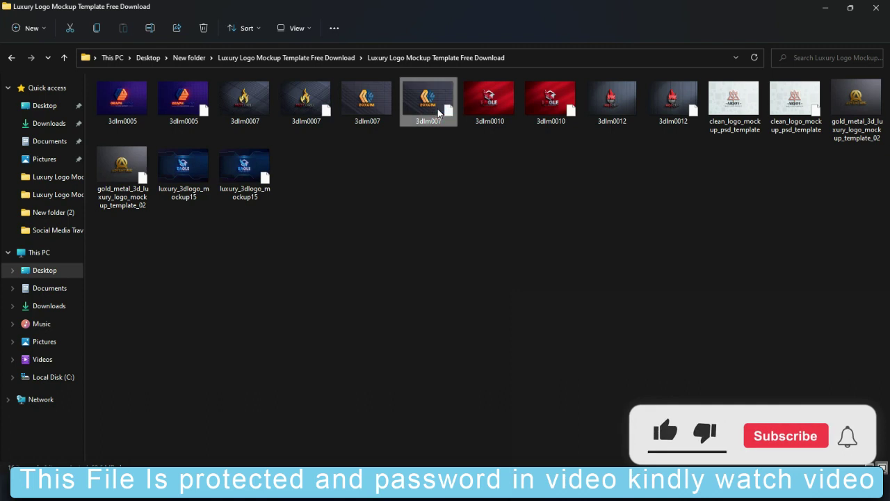
double_click(438, 112)
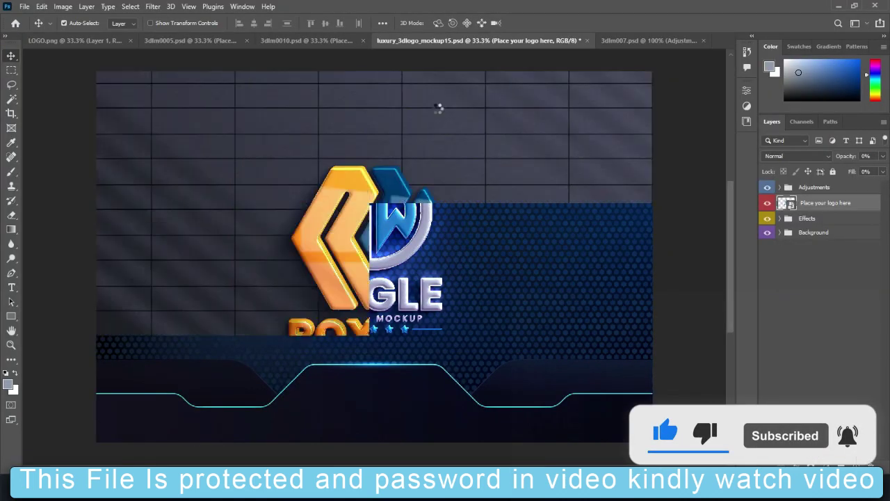
Open the logo smart object and delete the sample icon, keeping the ROXCIM text
double_click(786, 203)
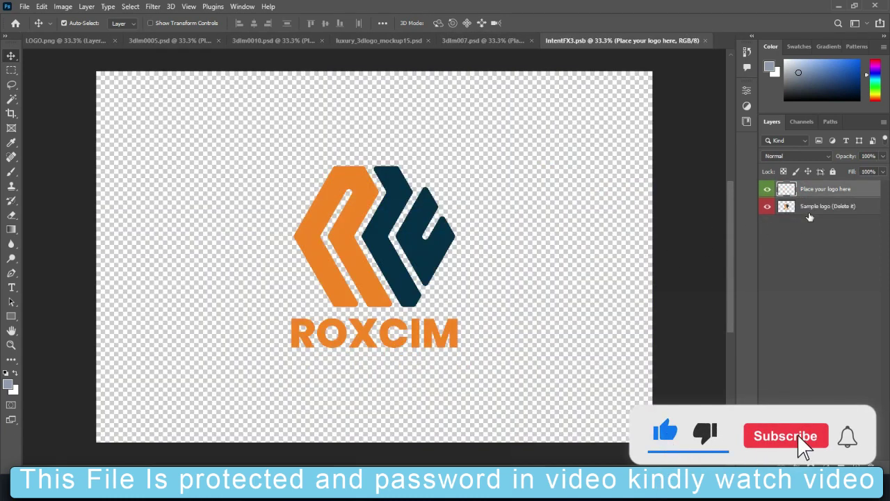
click(809, 212)
click(11, 71)
drag(231, 140, 467, 314)
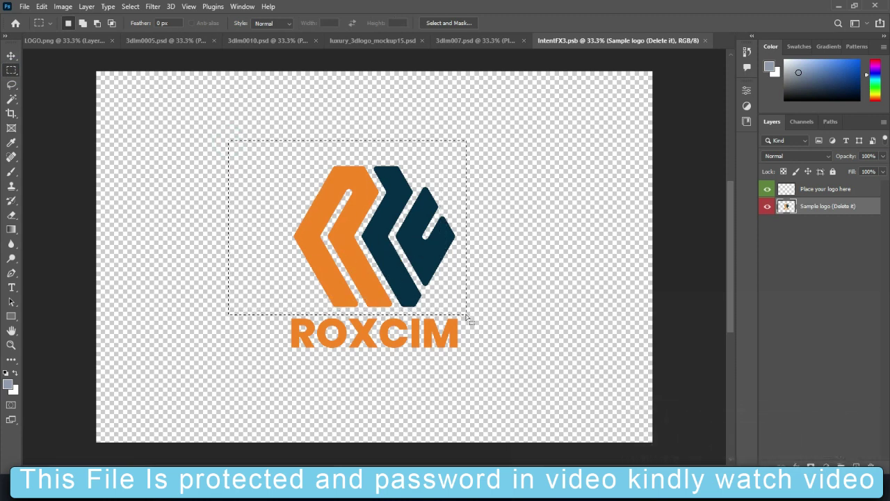
key(Delete)
click(53, 130)
Bring the GW logo layer from LOGO.png into IntentFX3.psb
click(11, 56)
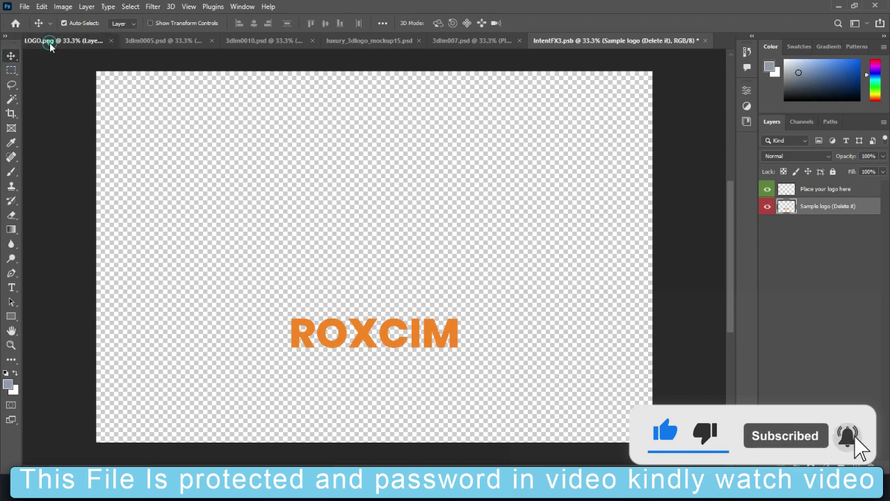
click(63, 40)
drag(806, 194, 360, 237)
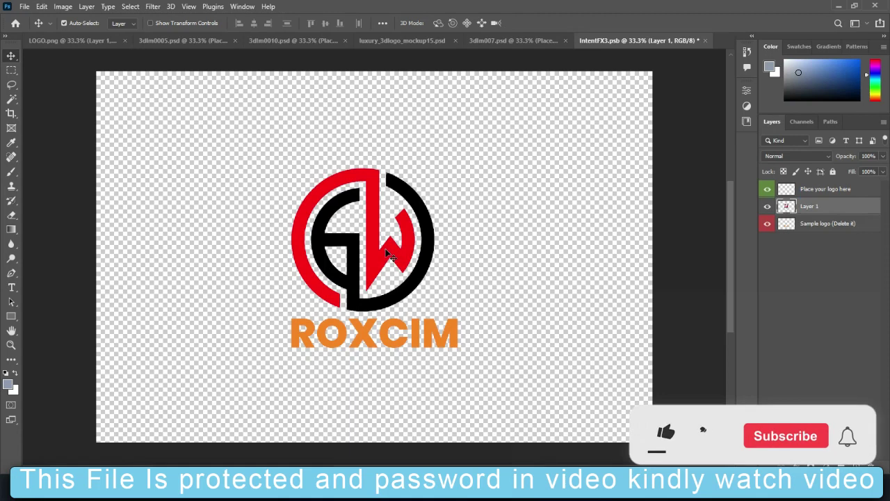
Fill the logo's red parts with the ROXCIM orange #f6851f
click(324, 278)
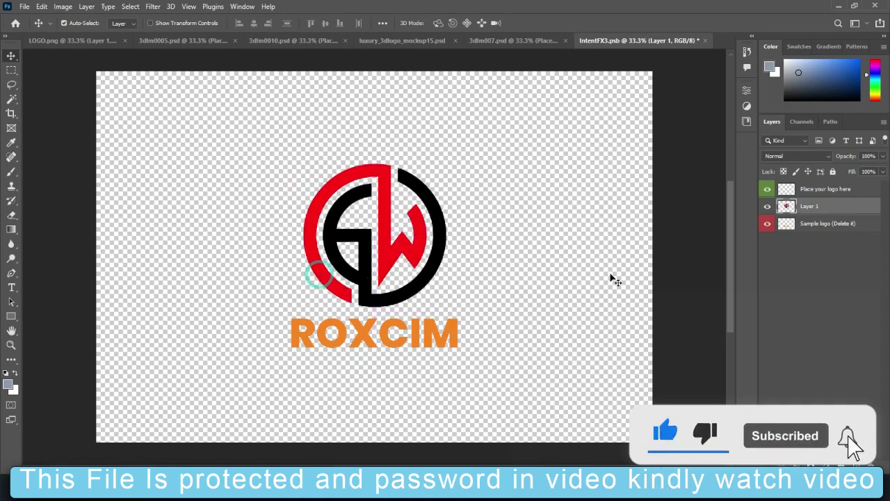
click(12, 100)
click(311, 234)
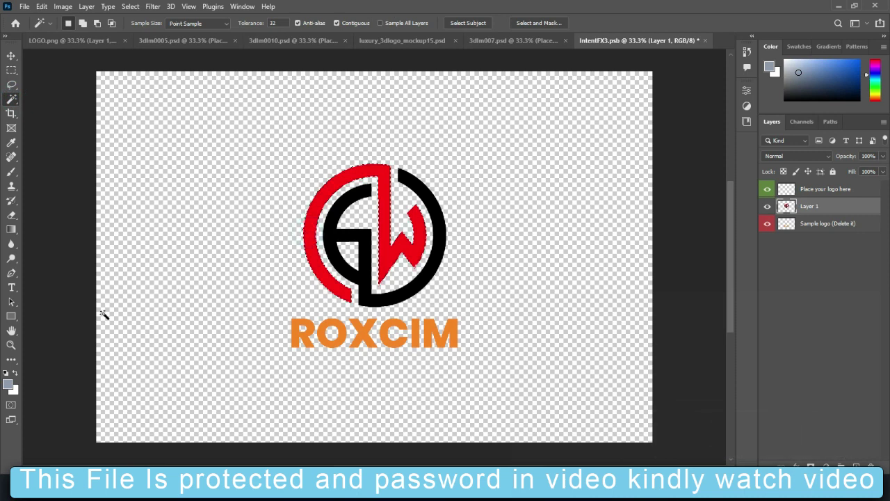
click(10, 383)
click(313, 331)
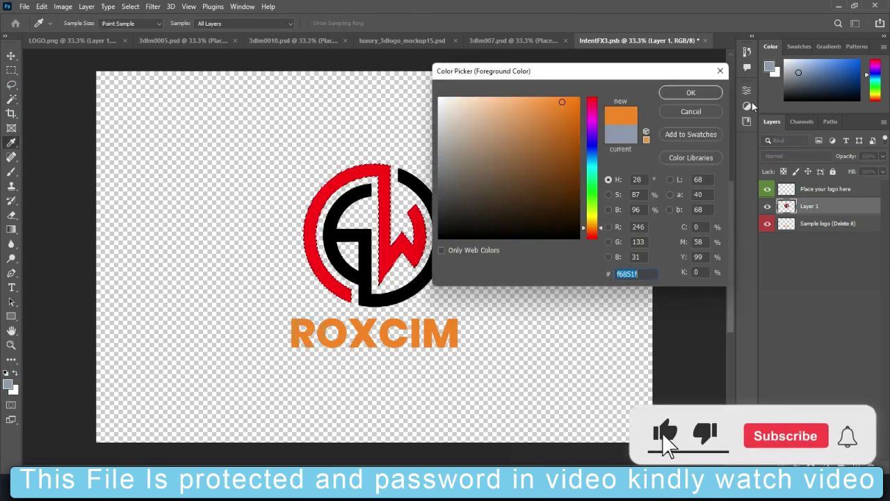
click(689, 92)
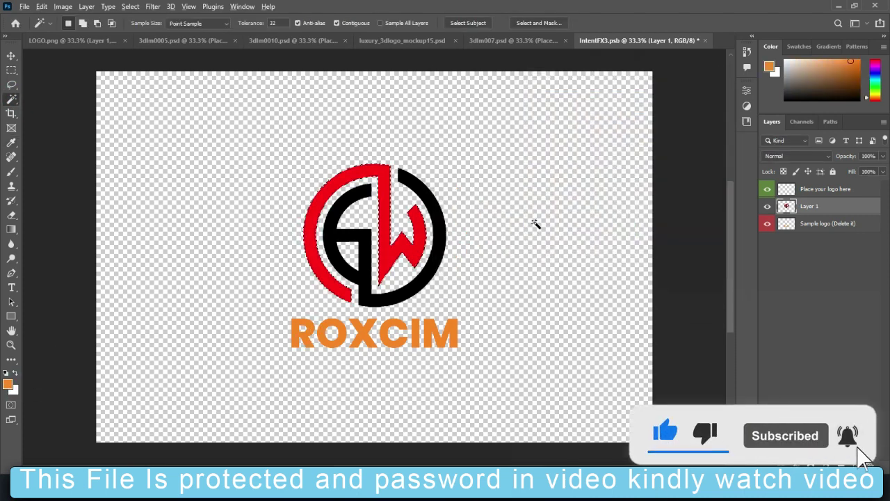
key(alt+BackSpace)
key(ctrl+d)
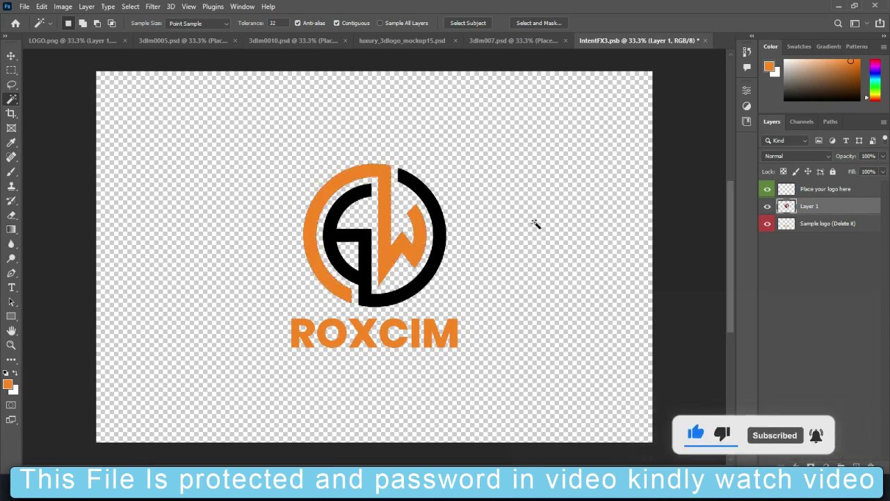
Fill the black ring with a bright blue
click(8, 383)
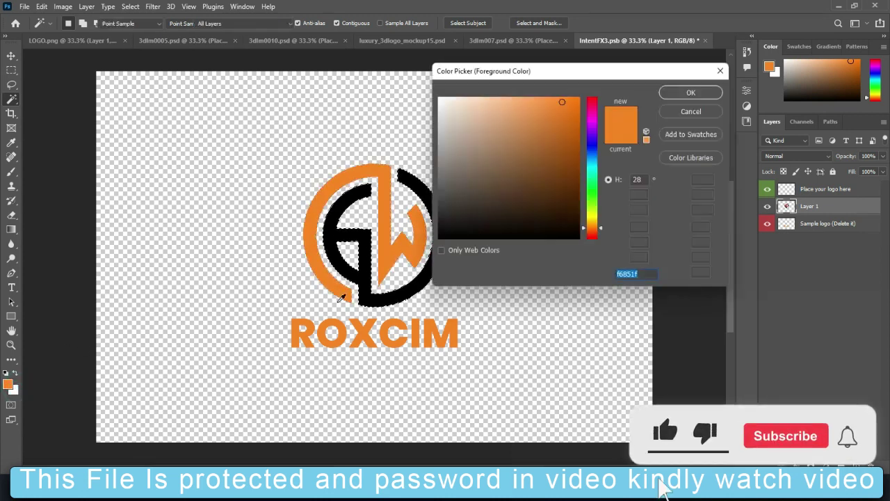
click(596, 155)
click(574, 100)
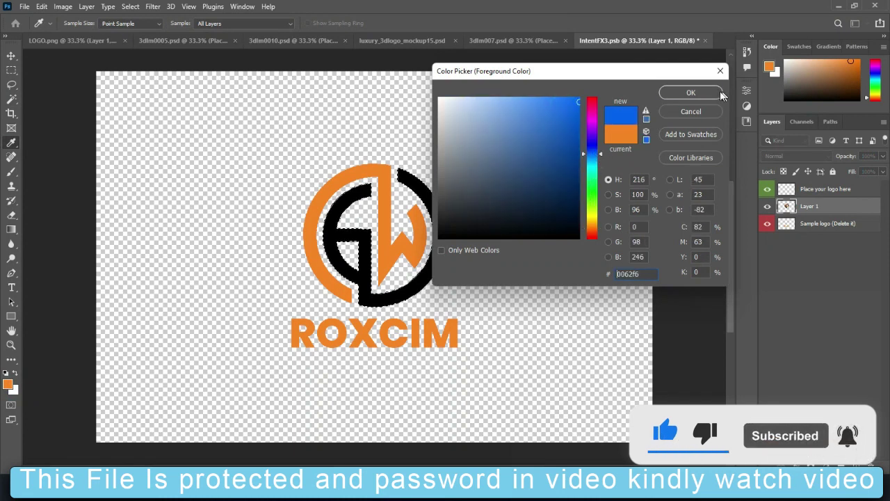
click(690, 93)
key(alt+BackSpace)
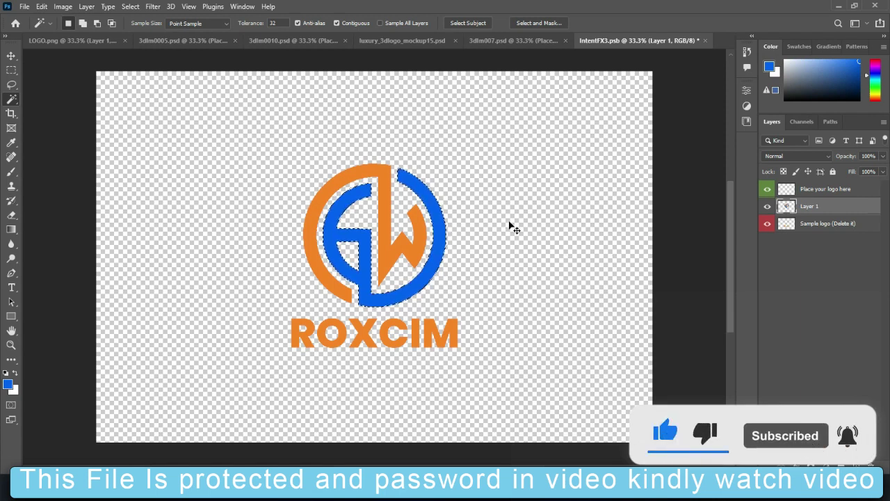
key(ctrl+d)
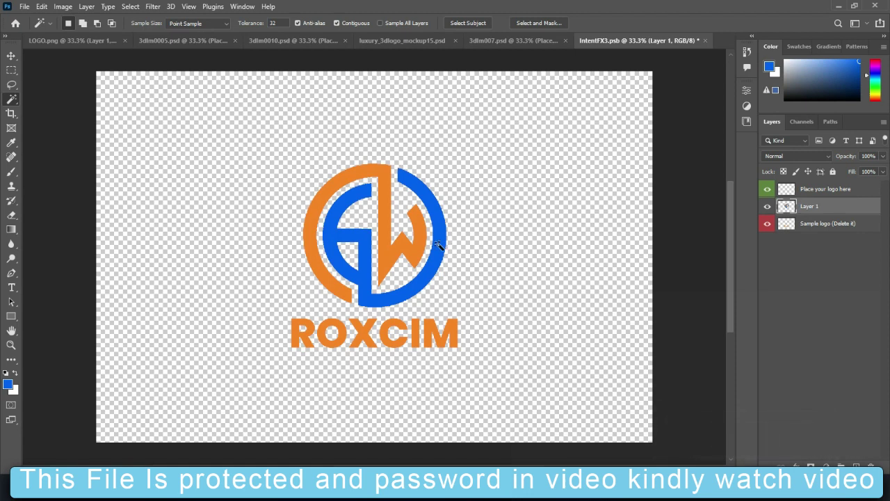
Refill the blue ring with the logo's orange so the whole logo is orange
click(7, 386)
click(313, 241)
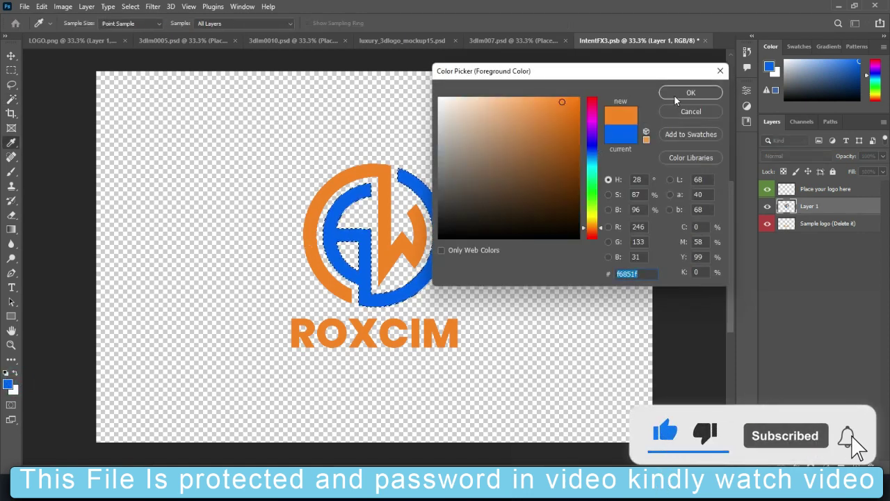
click(681, 95)
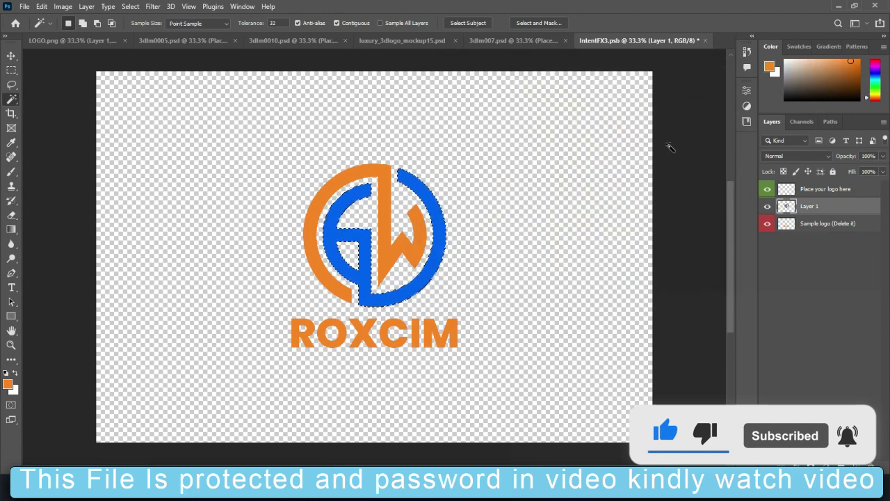
key(ctrl+d)
click(437, 244)
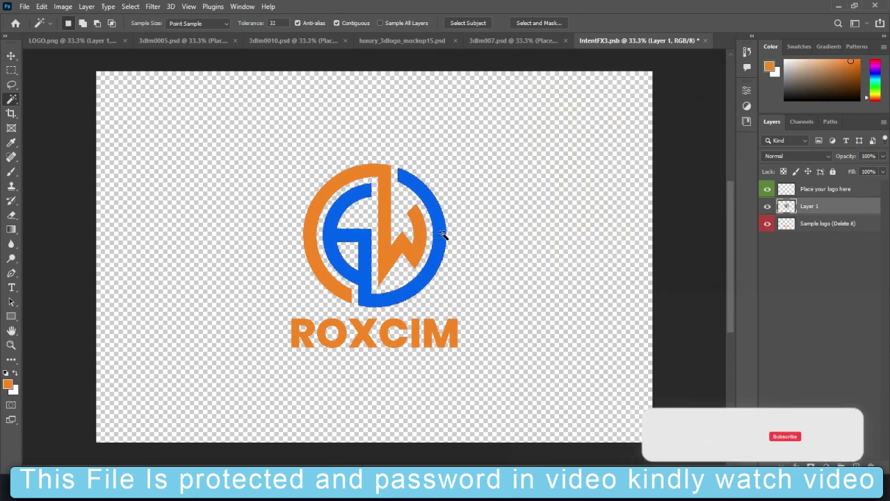
key(alt+BackSpace)
key(ctrl+d)
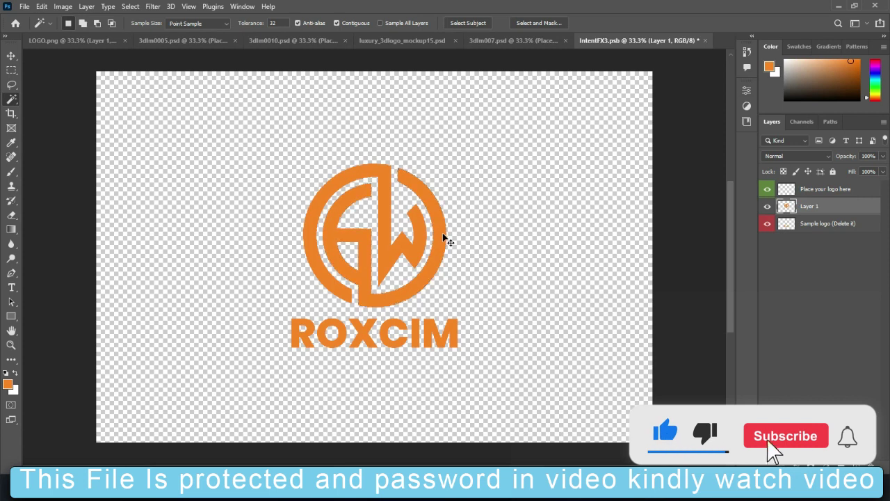
Save IntentFX3.psb, check the orange logo on 3dlm007.psd, and return to File Explorer
click(705, 40)
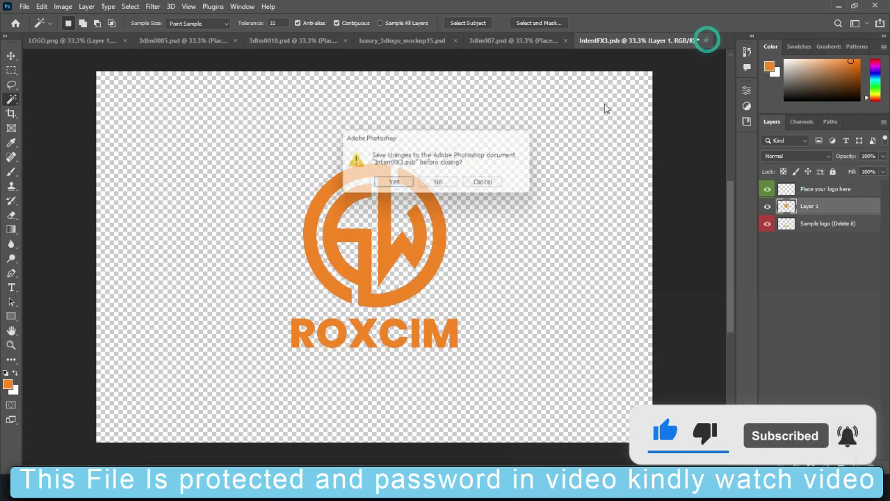
click(391, 183)
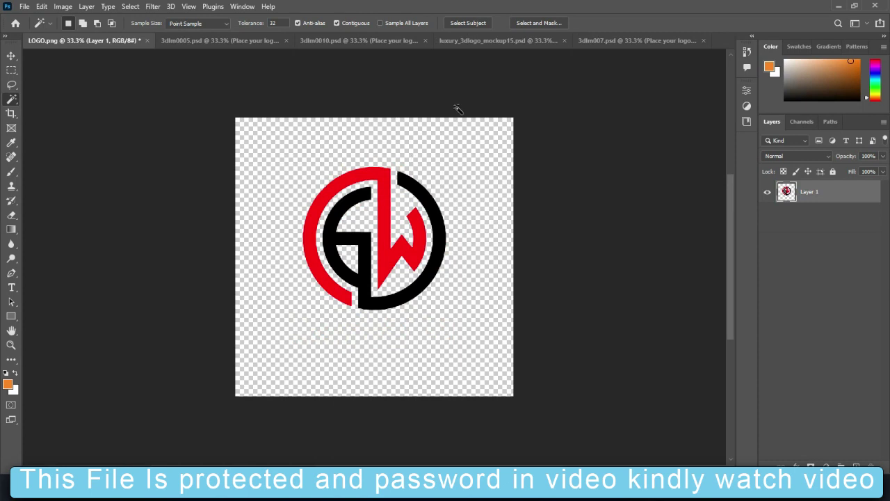
click(592, 43)
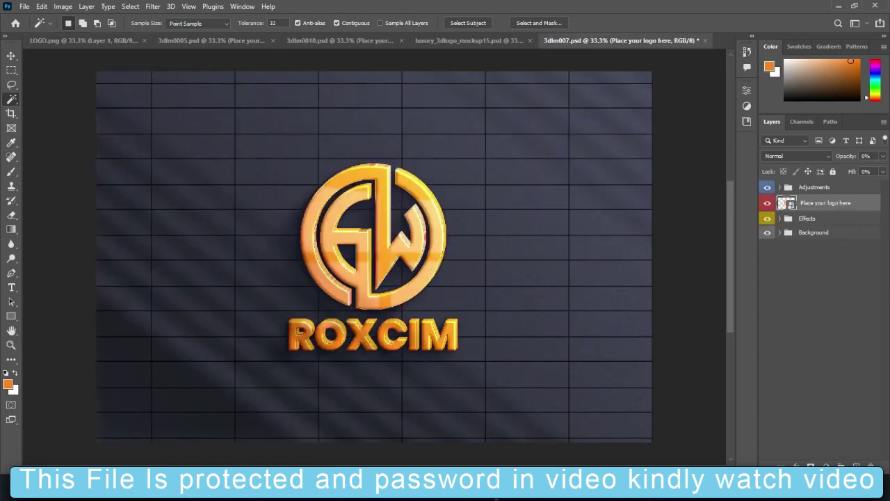
click(611, 430)
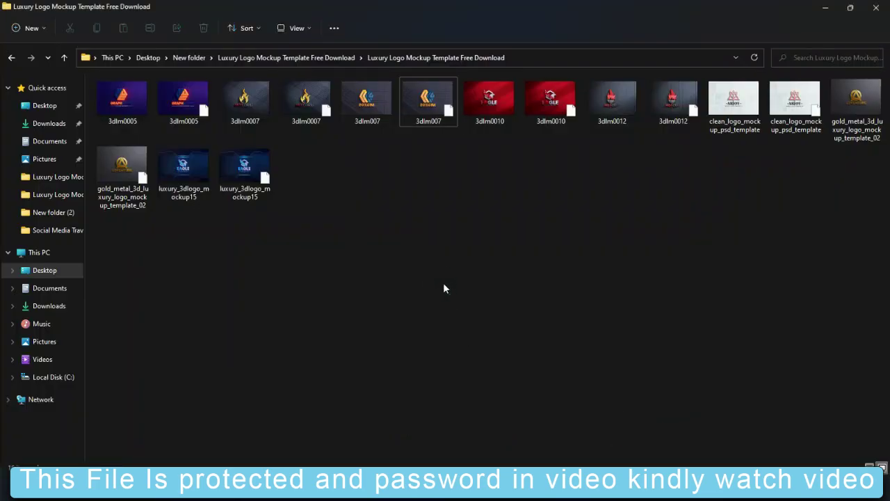